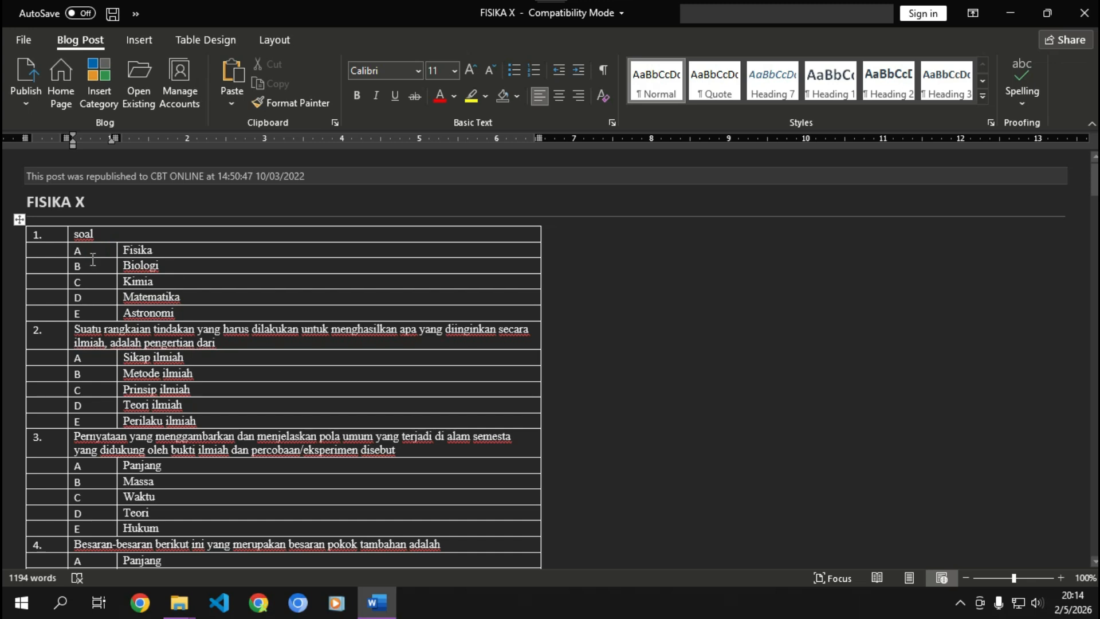
Undo the replacement of question 1's text to restore its original wording.
click(136, 251)
drag(136, 250, 173, 312)
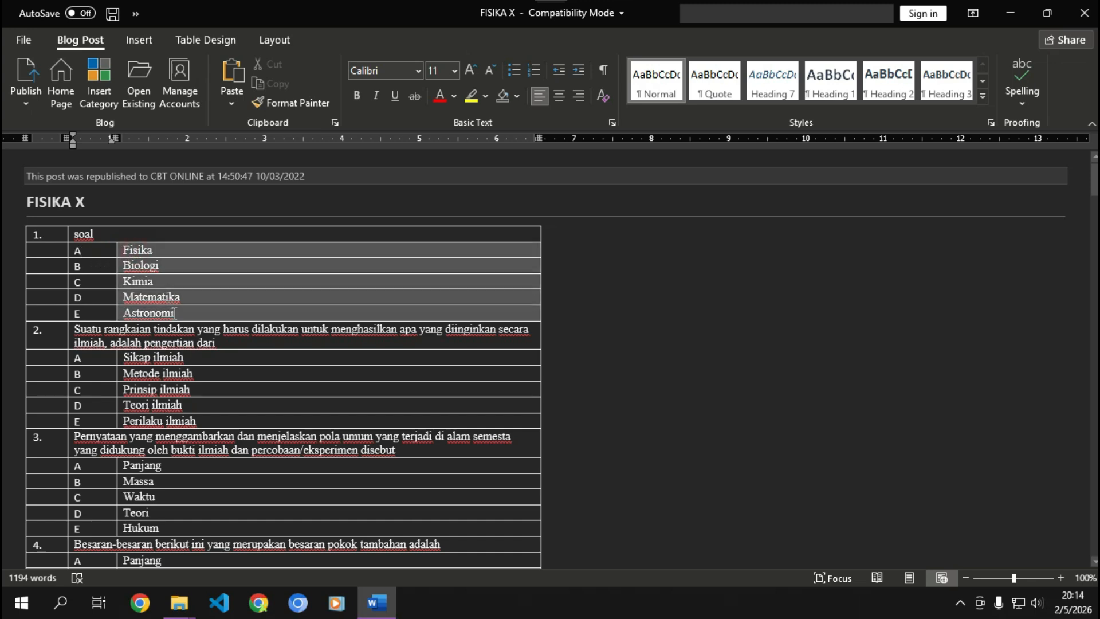
click(145, 234)
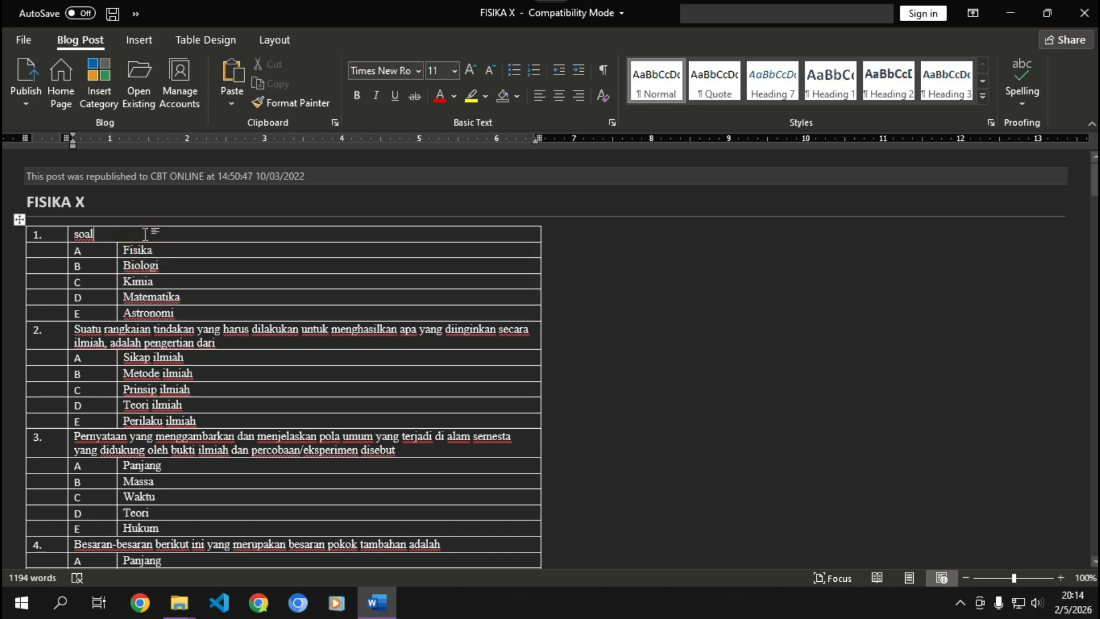
key(ctrl+z)
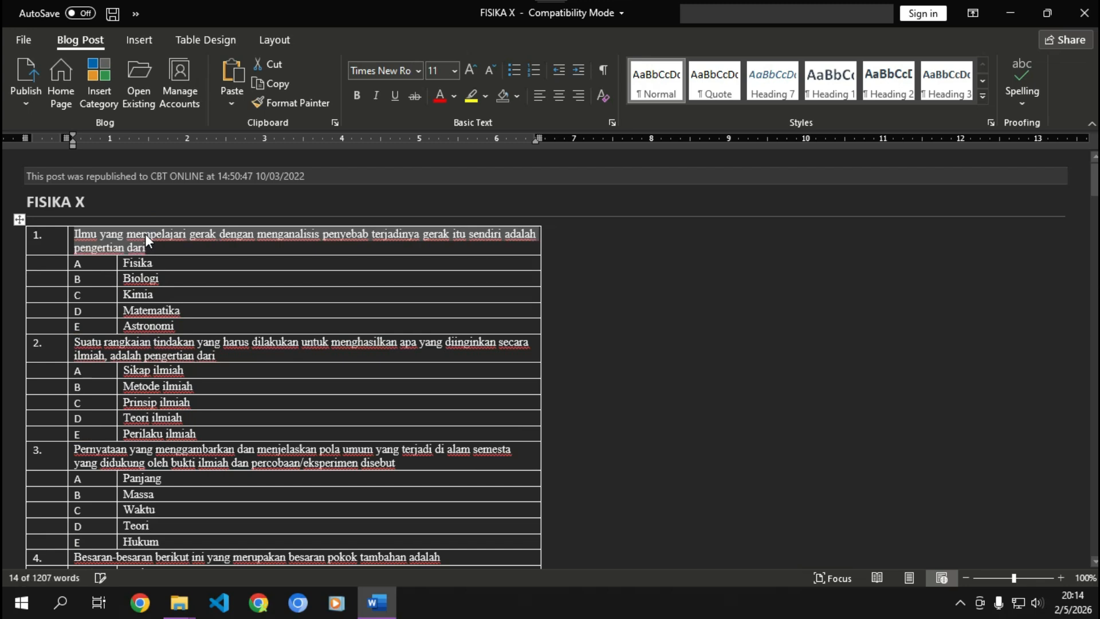
Italicize the full text of question 1.
click(192, 244)
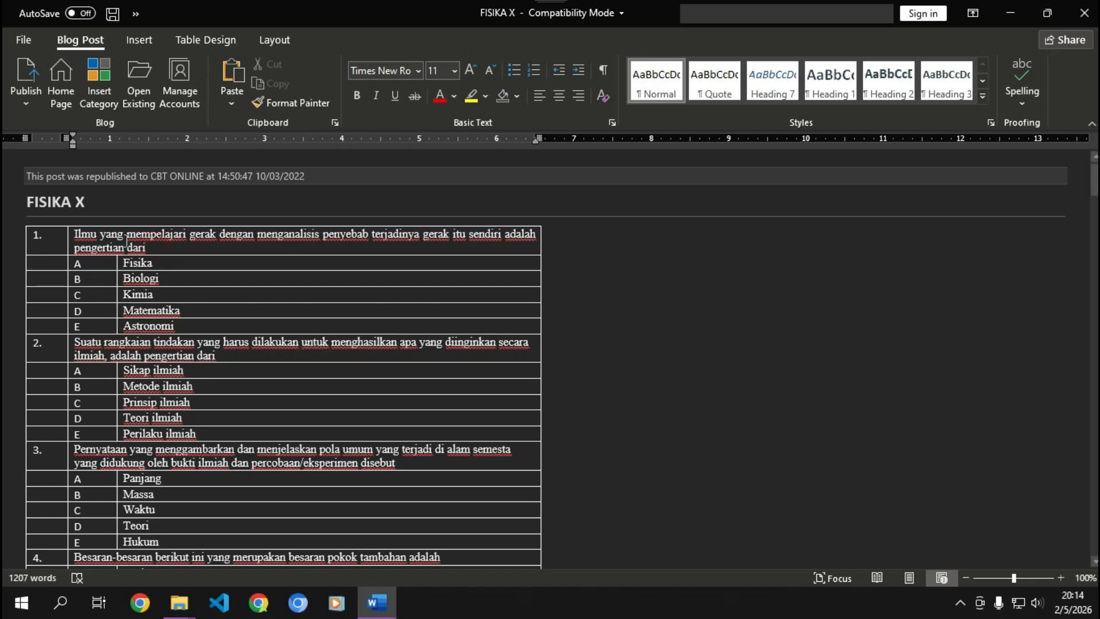
drag(146, 248, 78, 239)
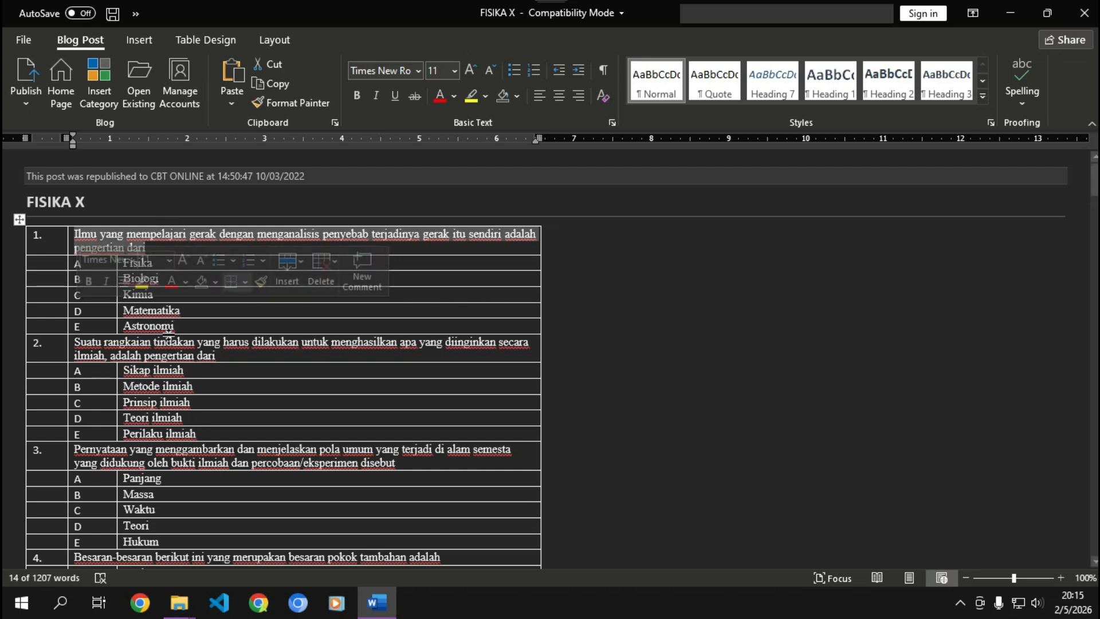
click(122, 250)
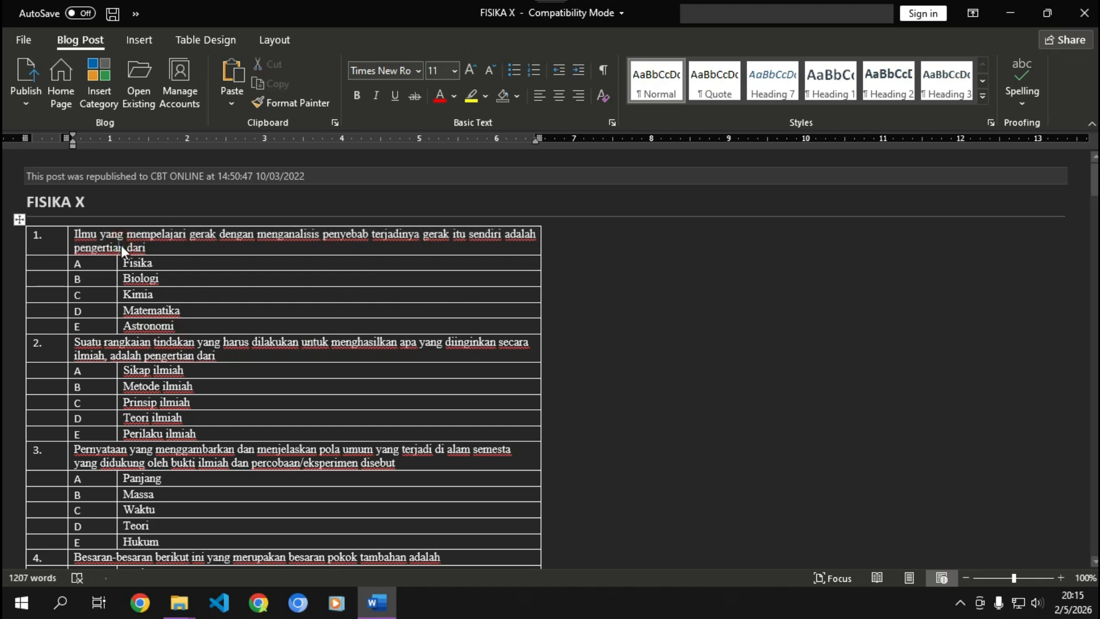
drag(149, 249, 79, 246)
click(133, 246)
triple_click(133, 246)
click(376, 96)
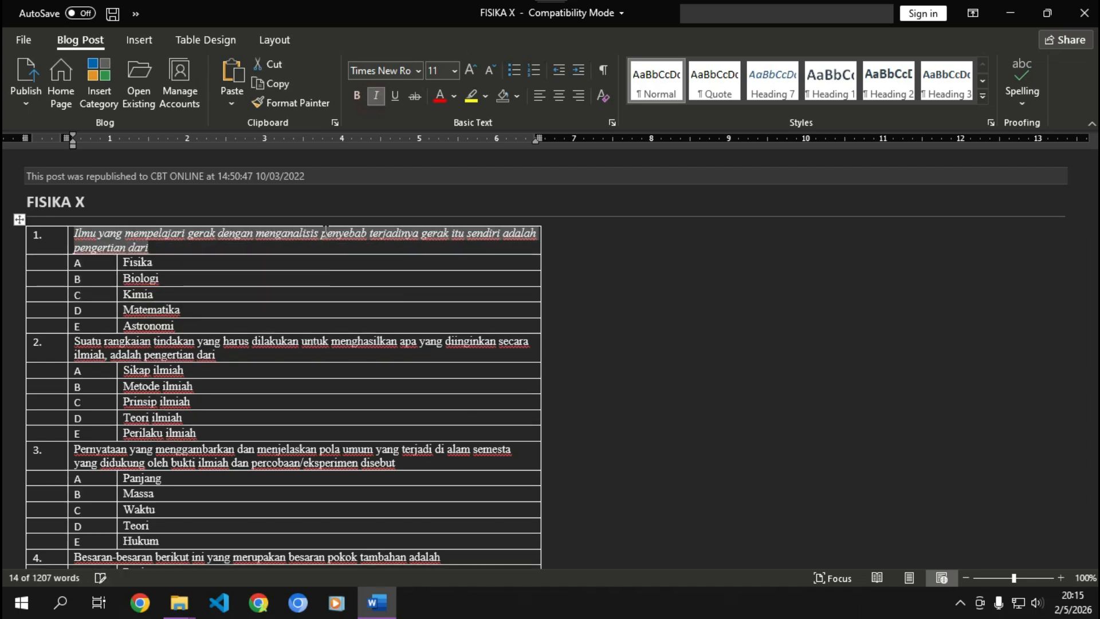
click(171, 248)
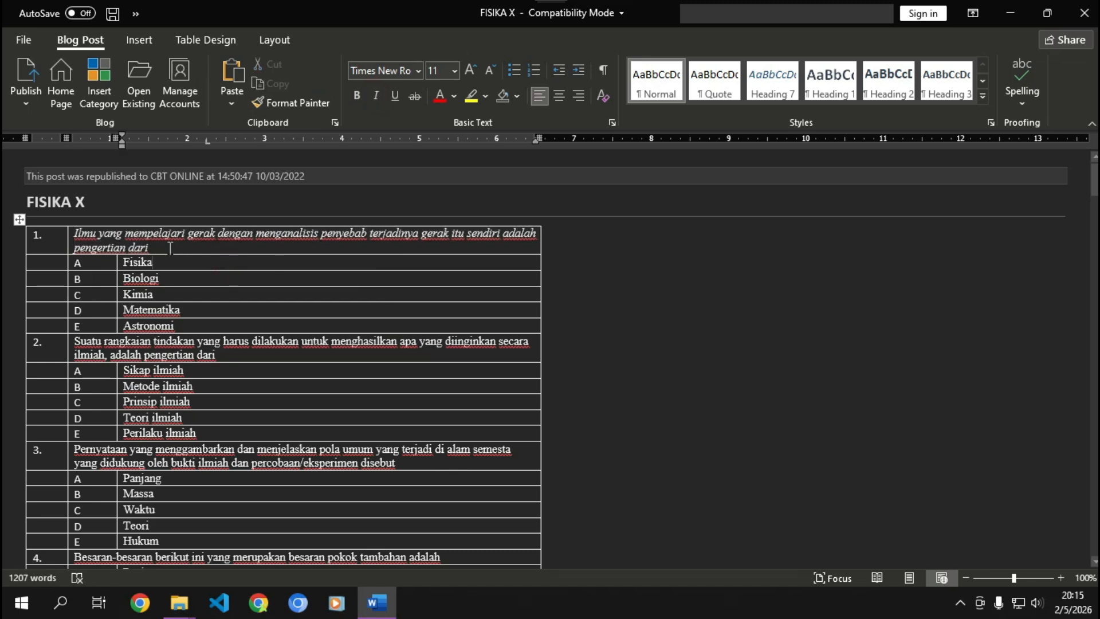
Delete the answer text "Astronomi" from option E of question 1, leaving the cell empty.
key(Down)
scroll(170, 247, down, 1)
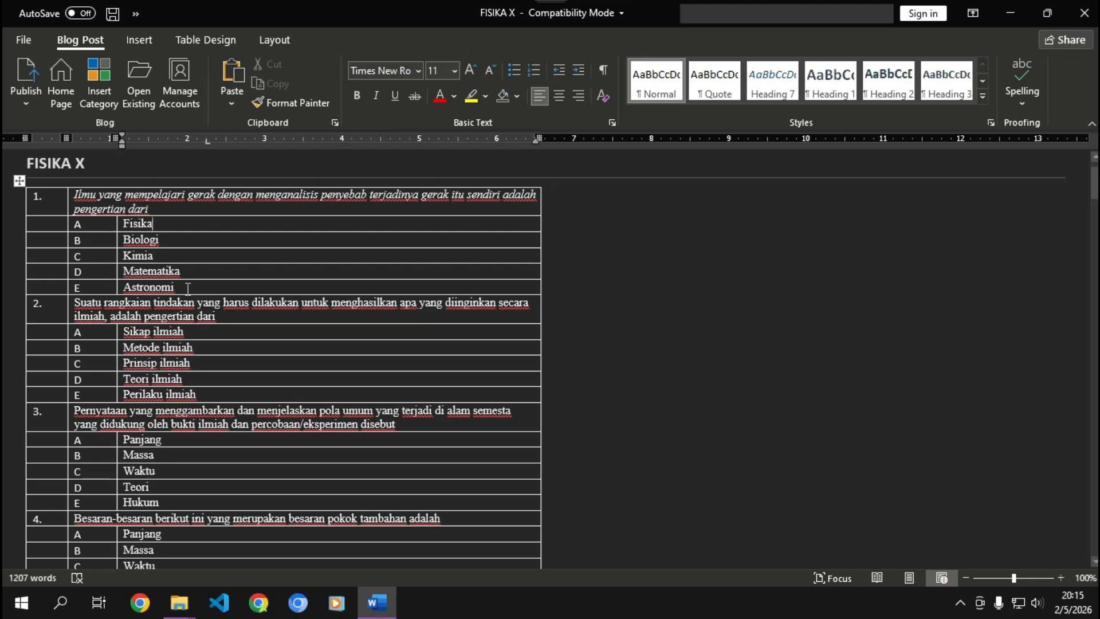
drag(197, 290, 127, 291)
key(BackSpace)
scroll(126, 293, up, 1)
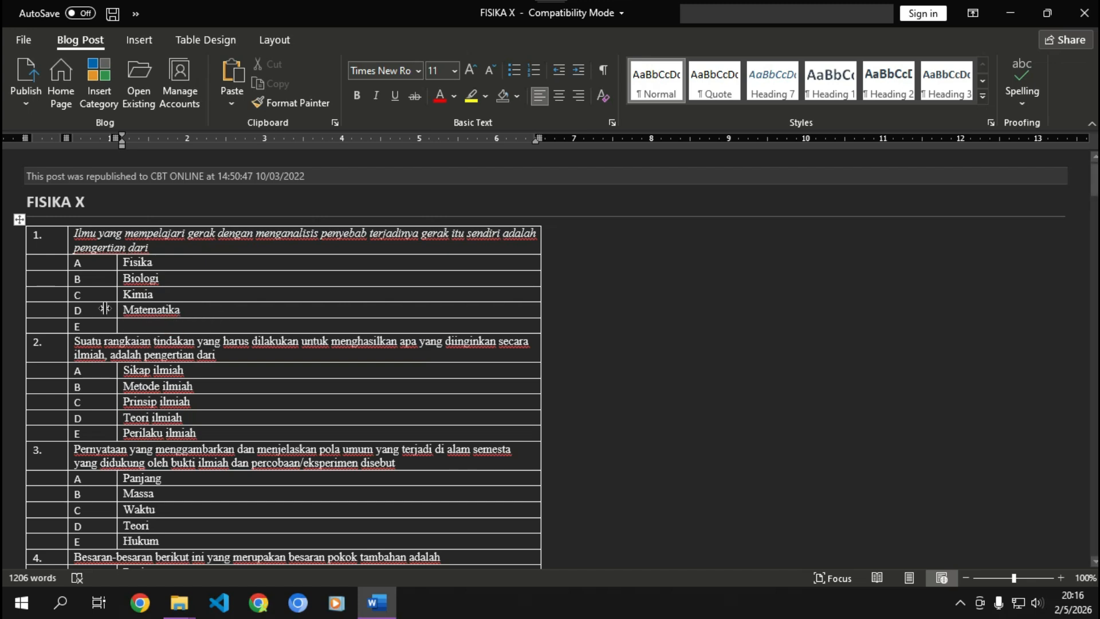
click(133, 325)
mouse_move(88, 326)
mouse_down()
mouse_move(70, 326)
mouse_move(84, 322)
mouse_up()
click(86, 323)
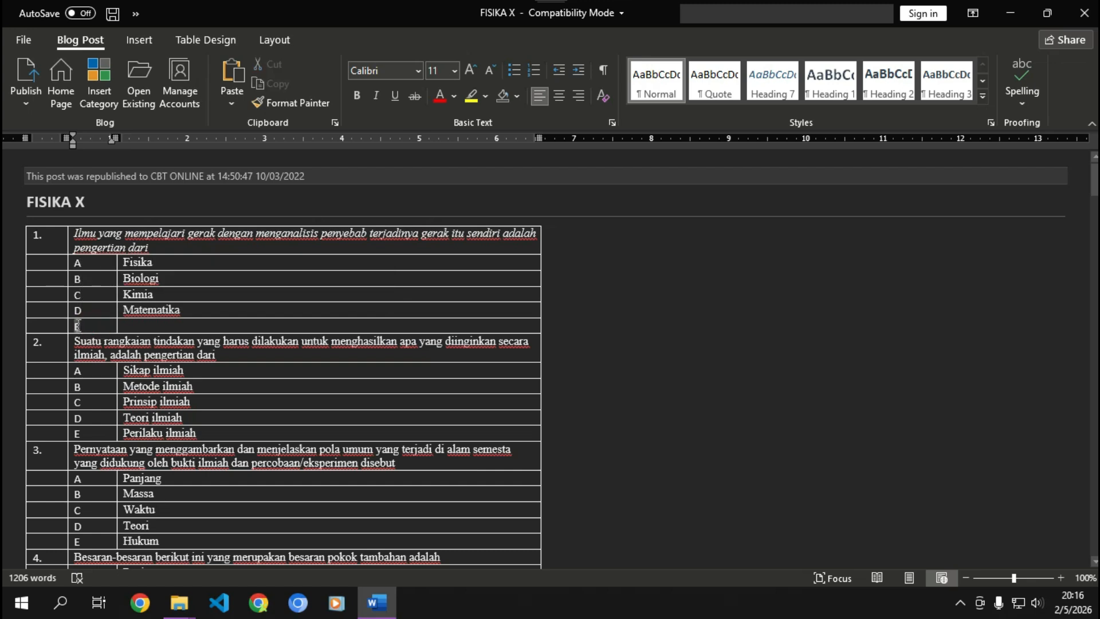
double_click(77, 325)
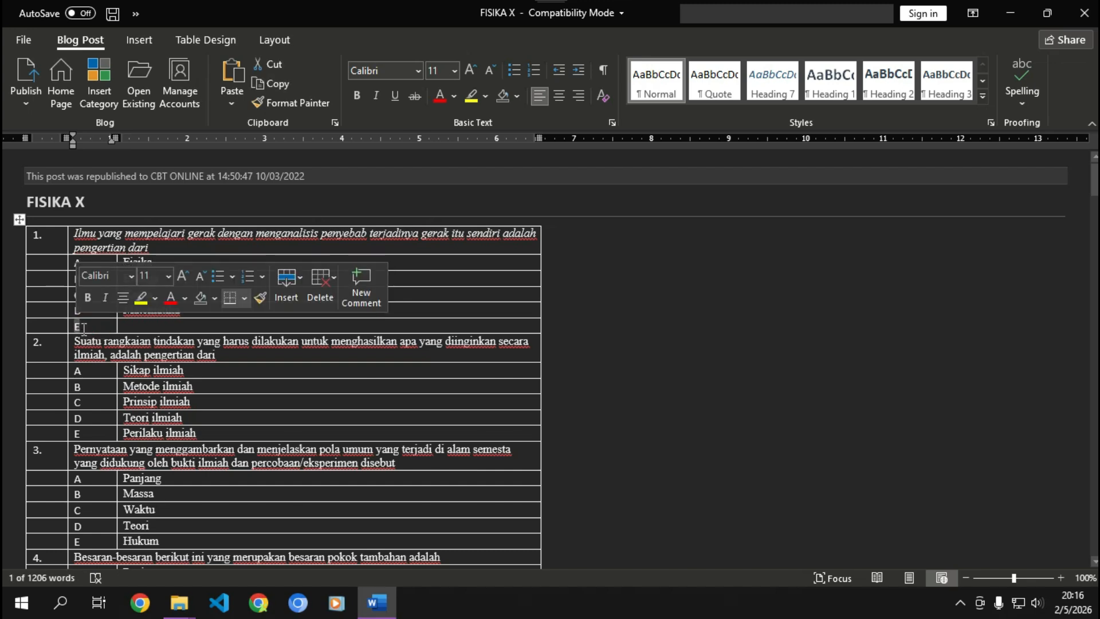
click(84, 328)
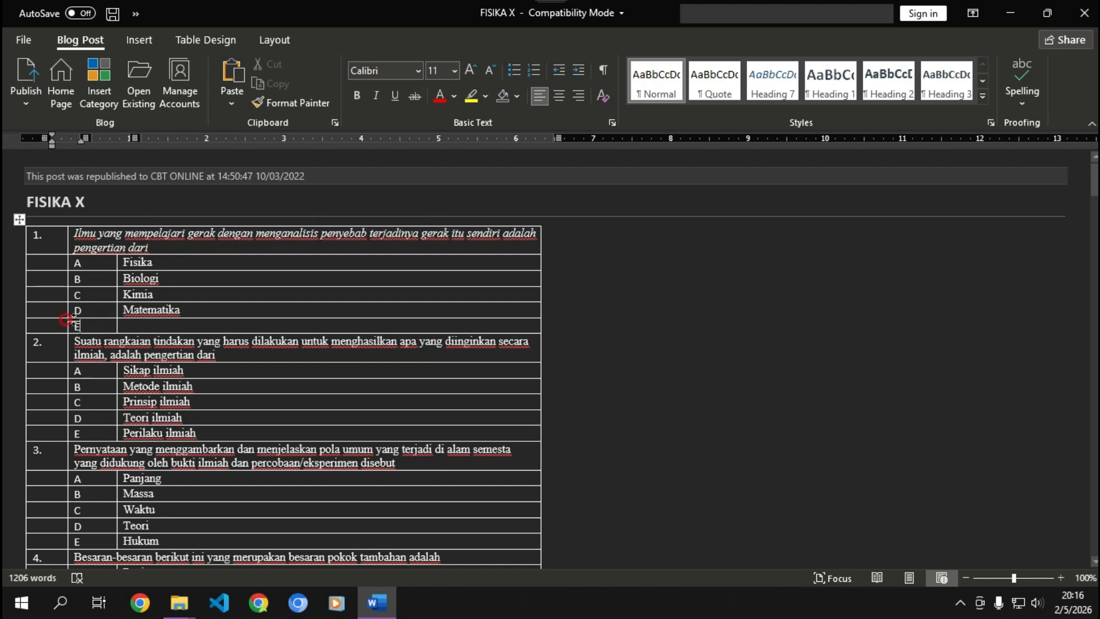
drag(68, 318, 119, 330)
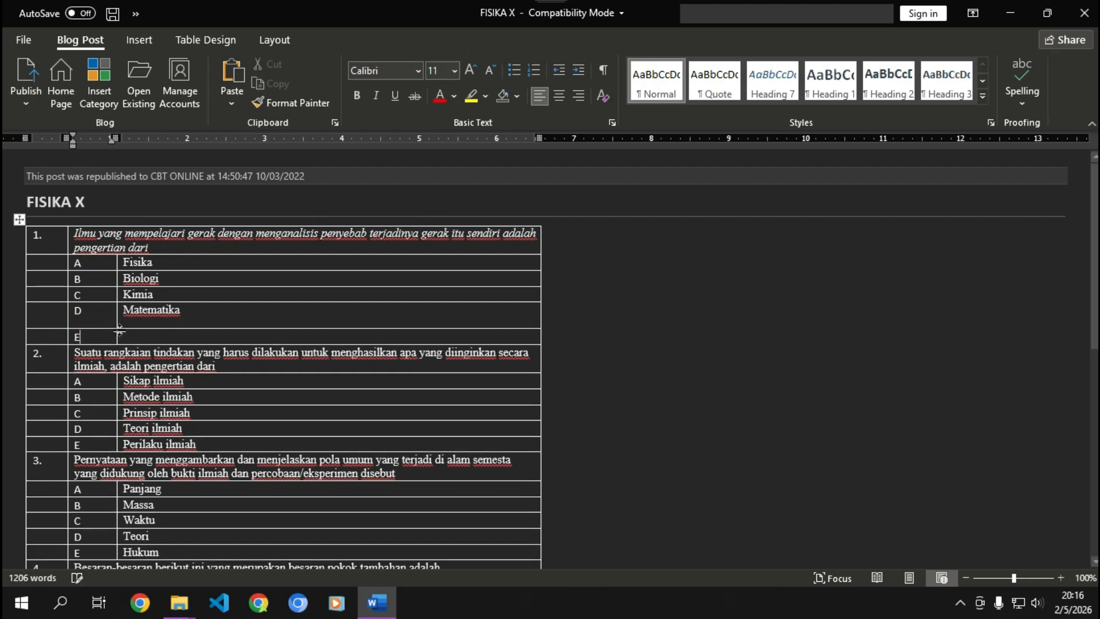
key(ctrl+z)
Try deleting the entire option E row of question 1, and undo that deletion.
click(160, 326)
drag(160, 327, 62, 322)
right_click(62, 322)
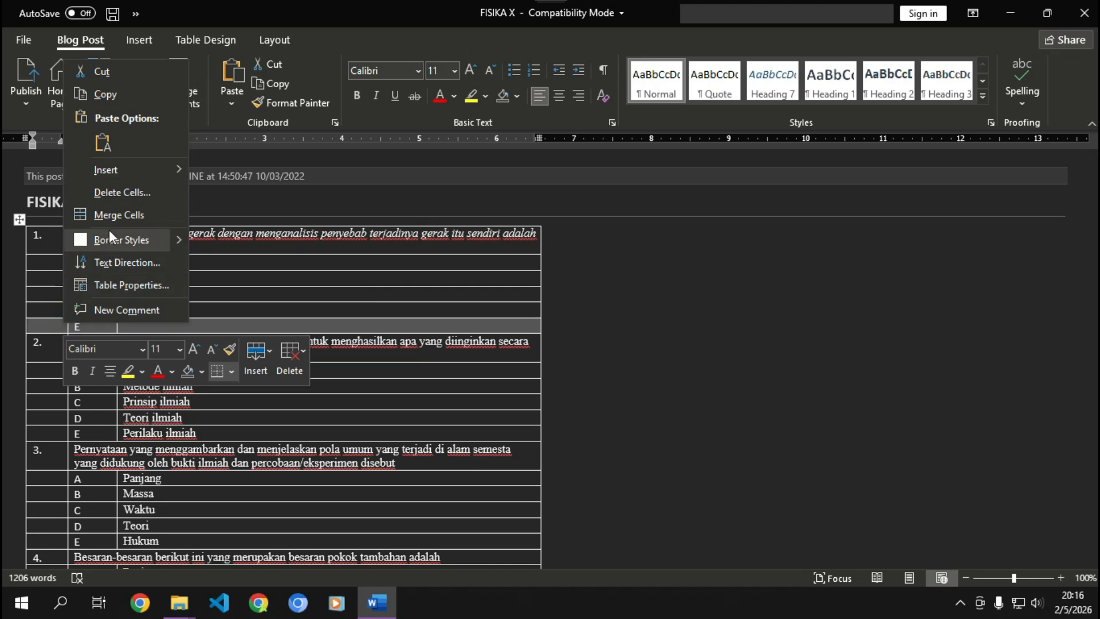
click(115, 193)
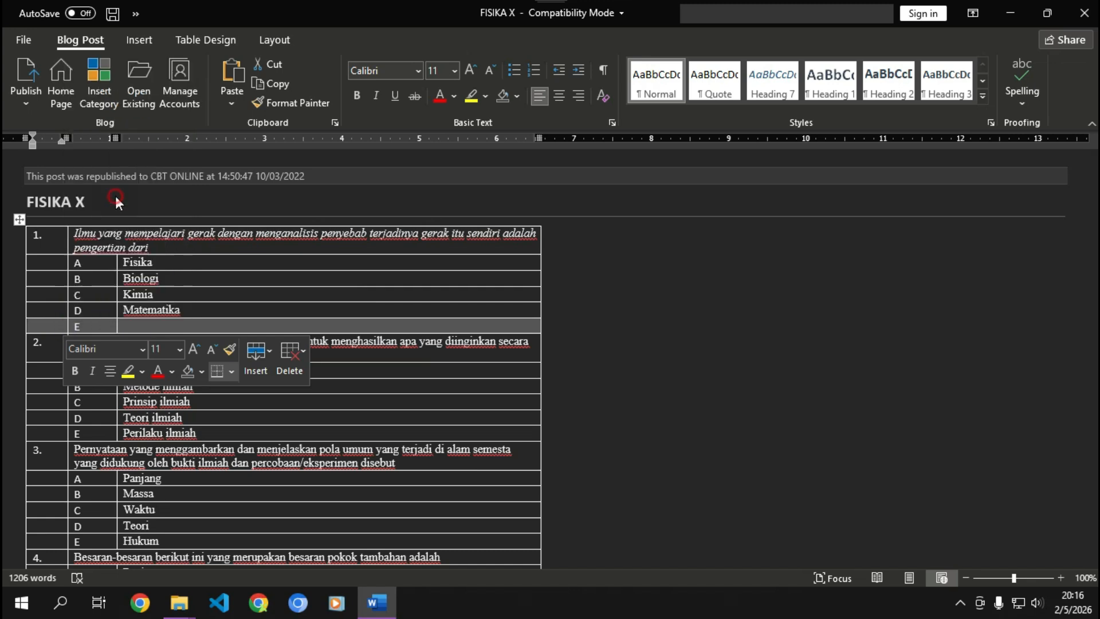
click(497, 327)
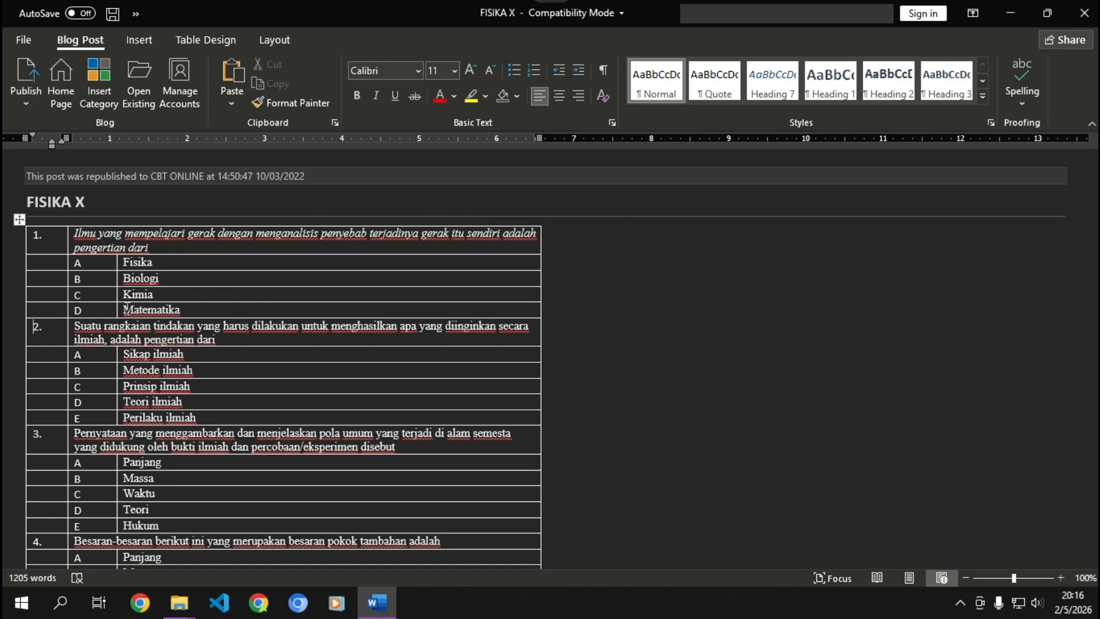
click(126, 309)
key(ctrl+z)
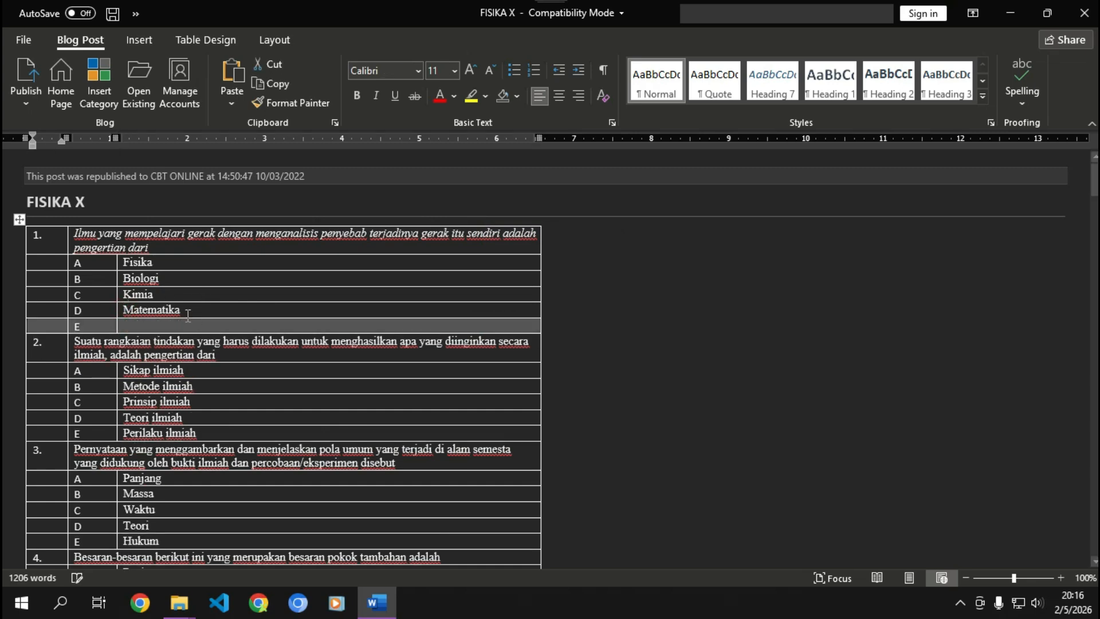
Clear the answer texts of options C and D in question 1, keeping their rows.
click(191, 314)
drag(191, 314, 139, 295)
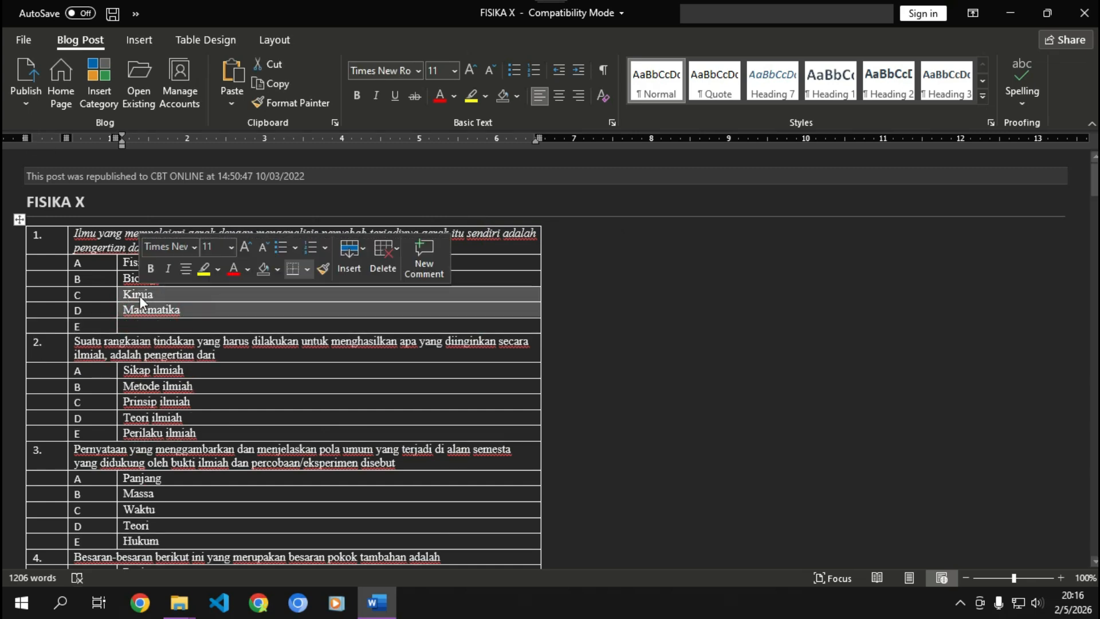
key(Delete)
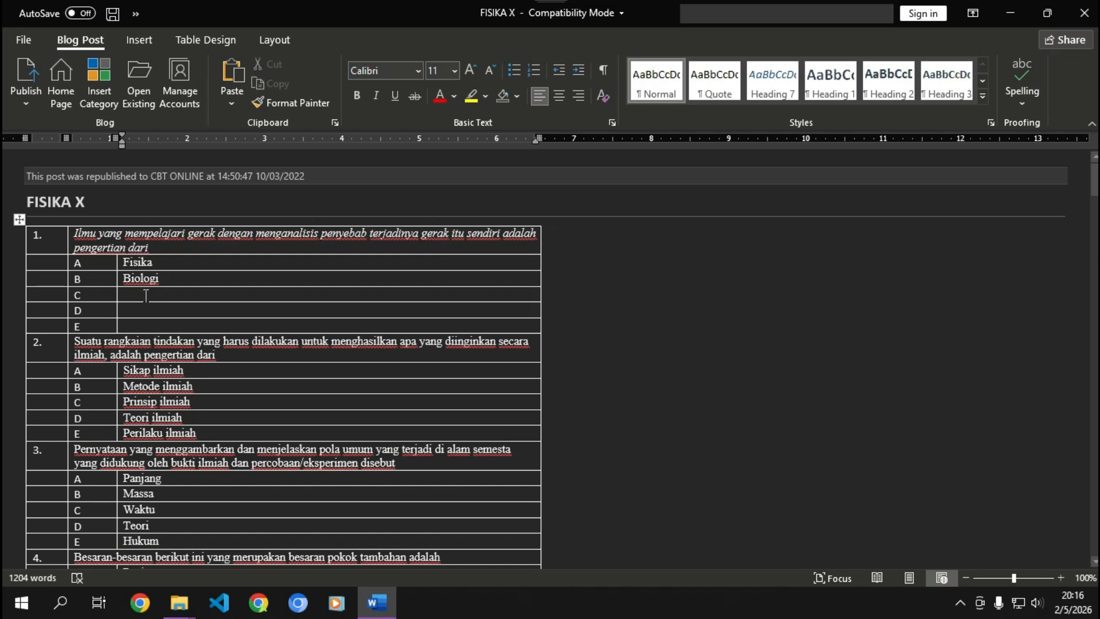
click(98, 297)
drag(99, 305, 104, 326)
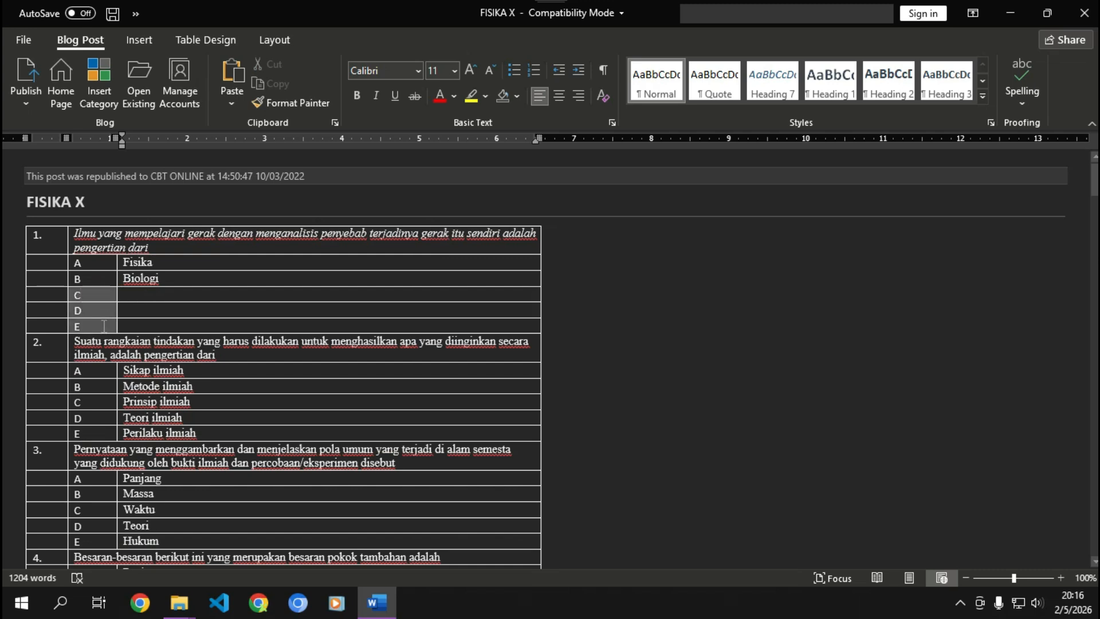
click(110, 322)
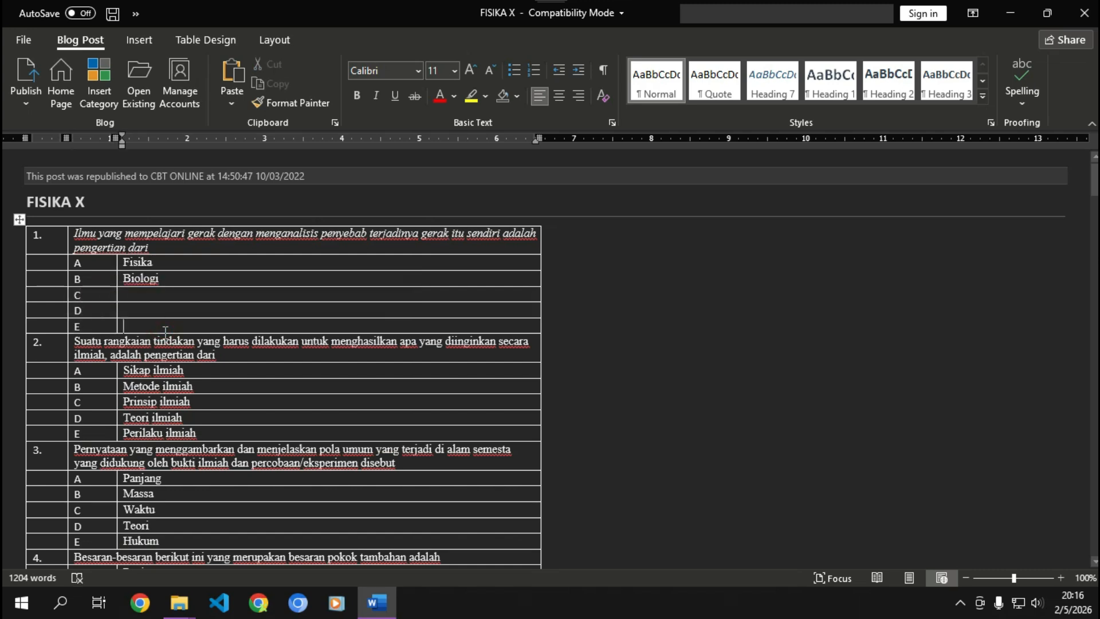
drag(84, 262, 97, 326)
click(148, 325)
drag(85, 235, 191, 324)
scroll(107, 255, down, 2)
scroll(107, 255, up, 2)
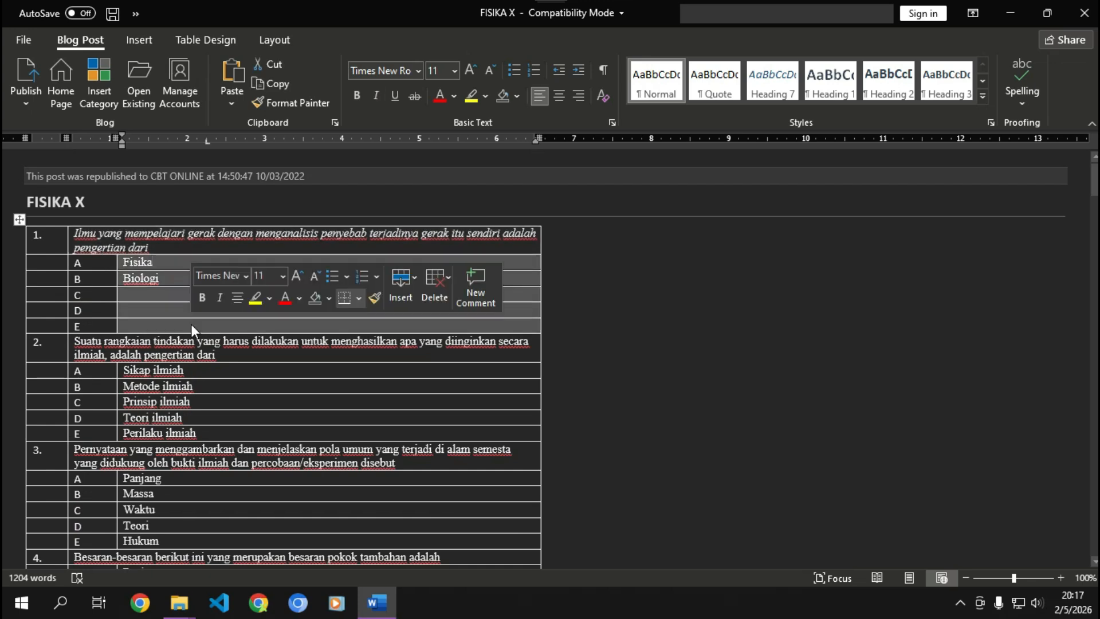
Copy the complete question 40 block with its five options and paste it directly below the table as question 41.
scroll(191, 325, down, 20)
scroll(238, 413, down, 20)
scroll(244, 408, down, 20)
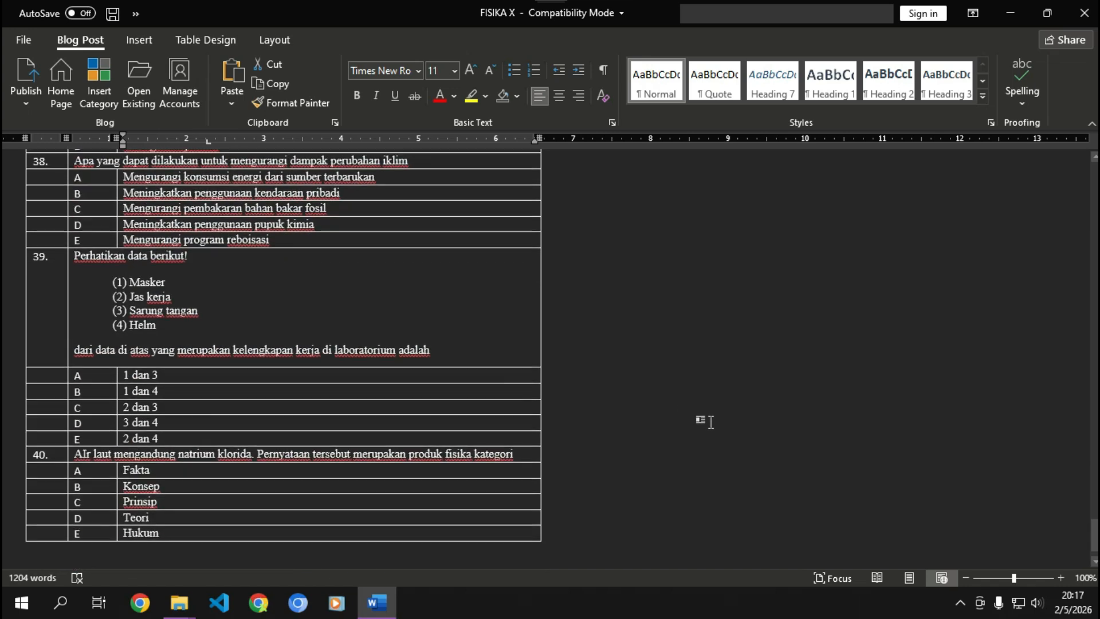
scroll(710, 422, down, 1)
drag(111, 431, 186, 493)
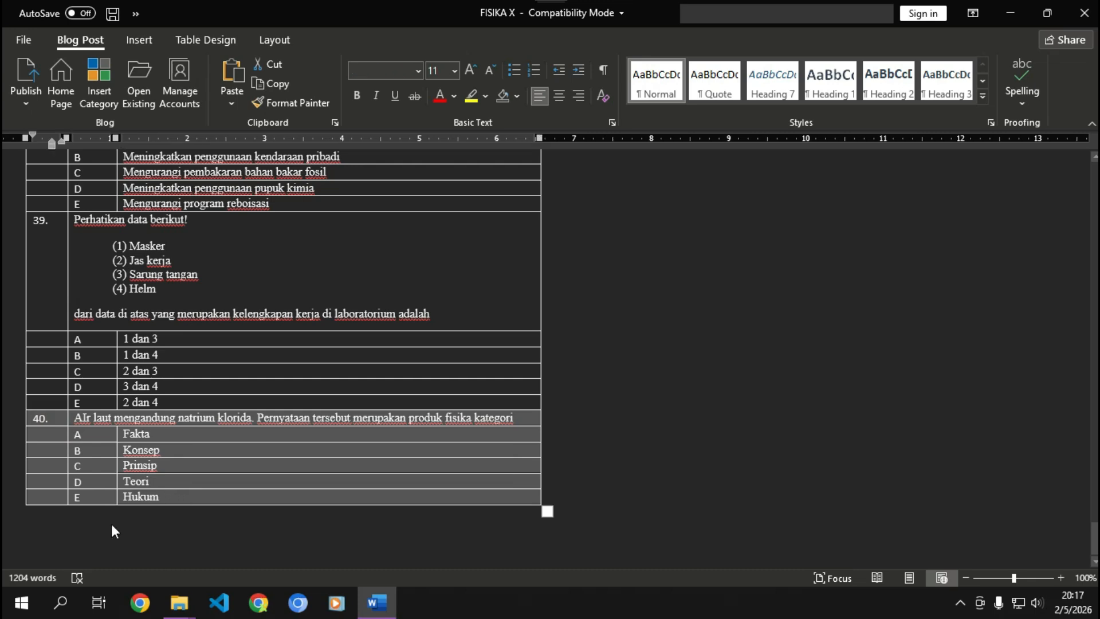
key(ctrl+c)
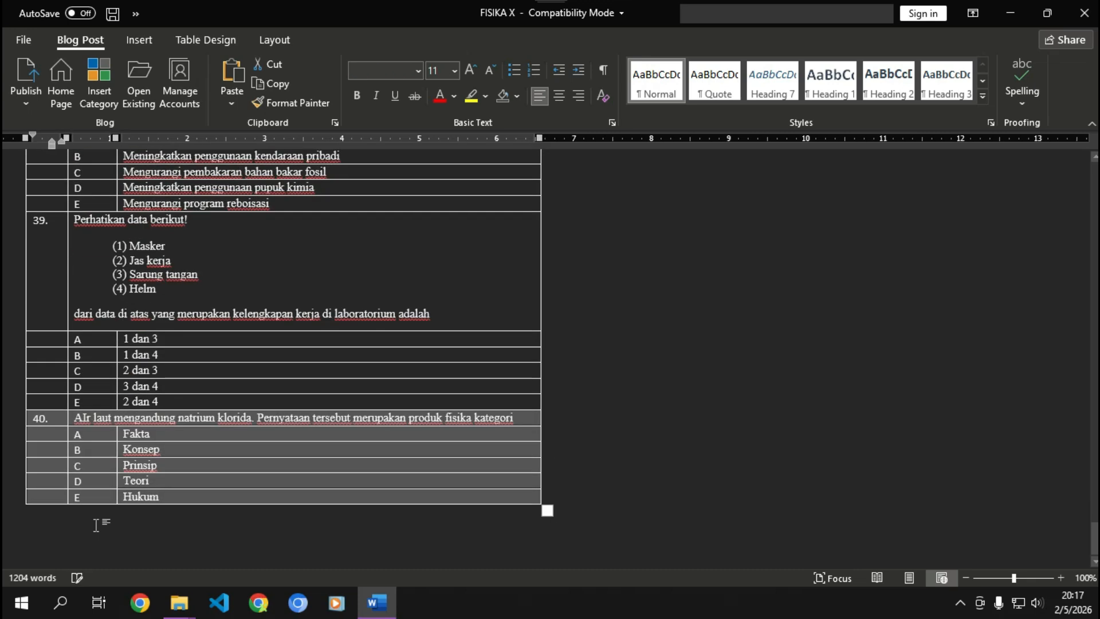
click(96, 524)
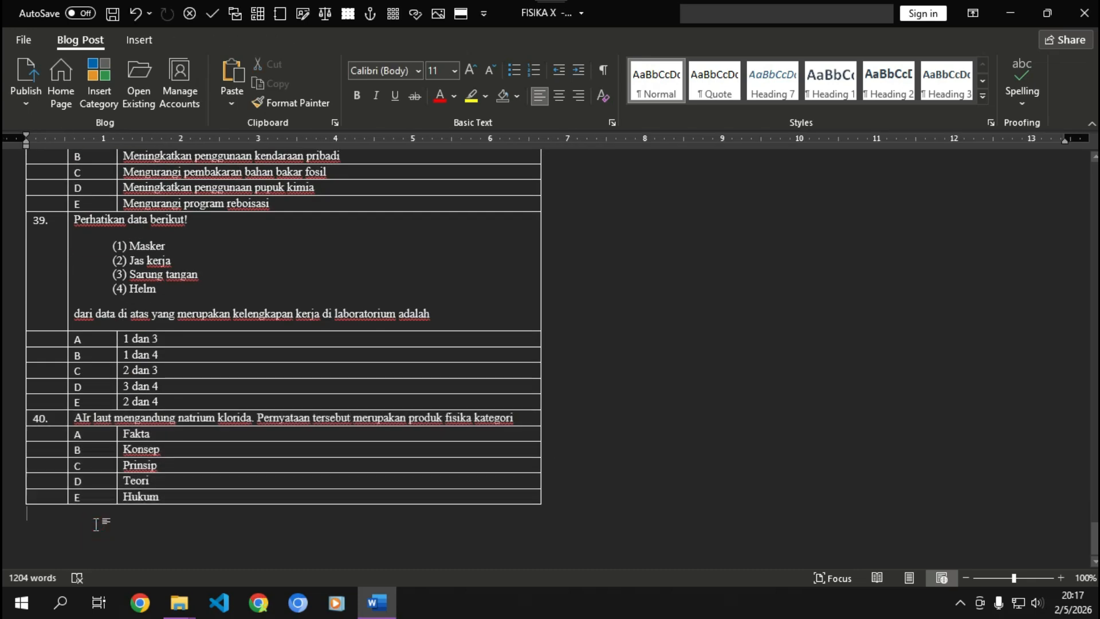
key(ctrl+v)
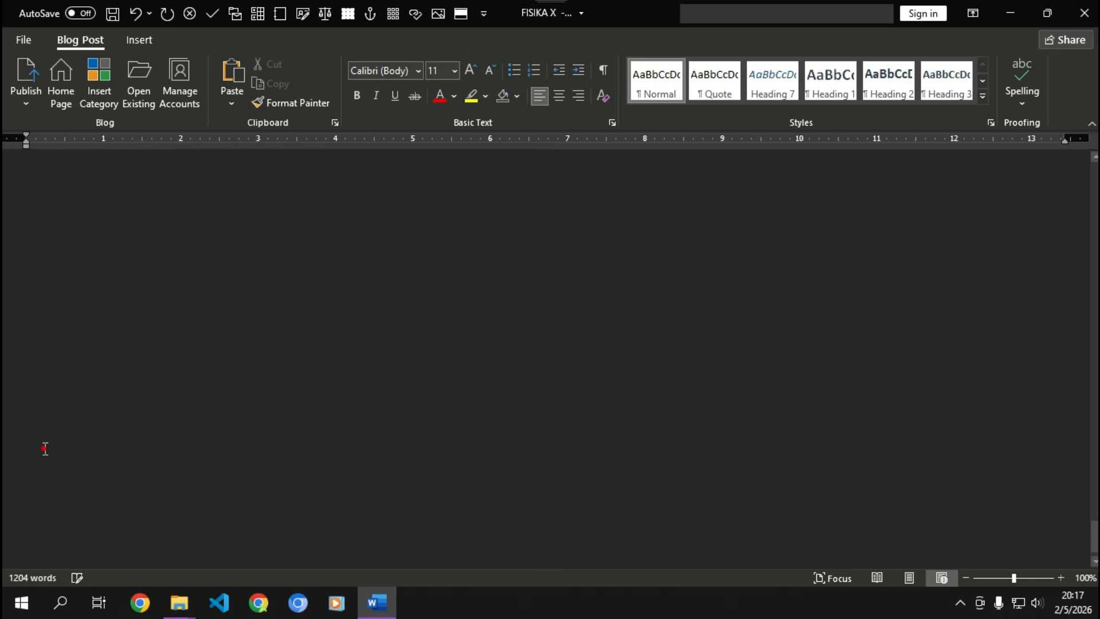
text(1.)
Replace question 41's text with a filler string of repeated letters b.
click(381, 488)
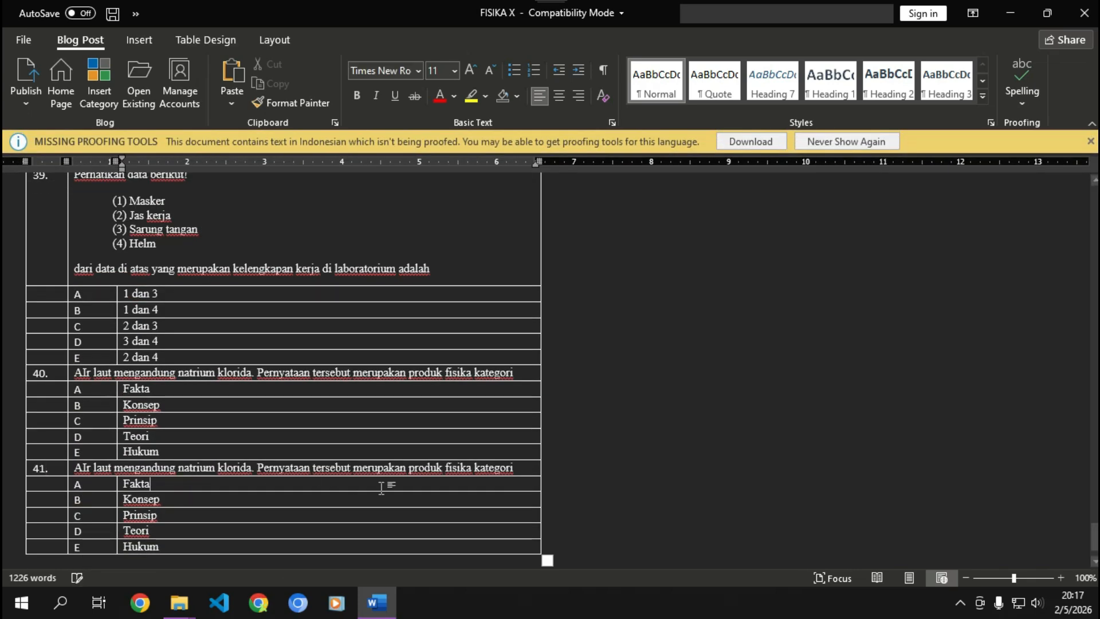
drag(531, 467, 78, 469)
key(ctrl+v)
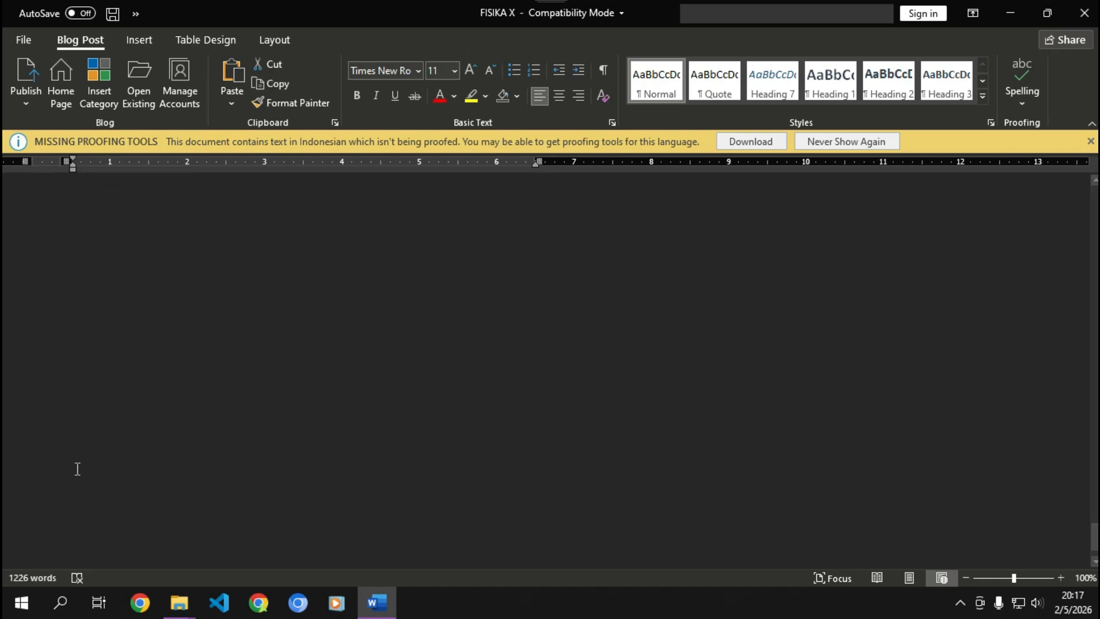
text(bbbbbbbbbbbbbbbbbbbbbbbbbbbb)
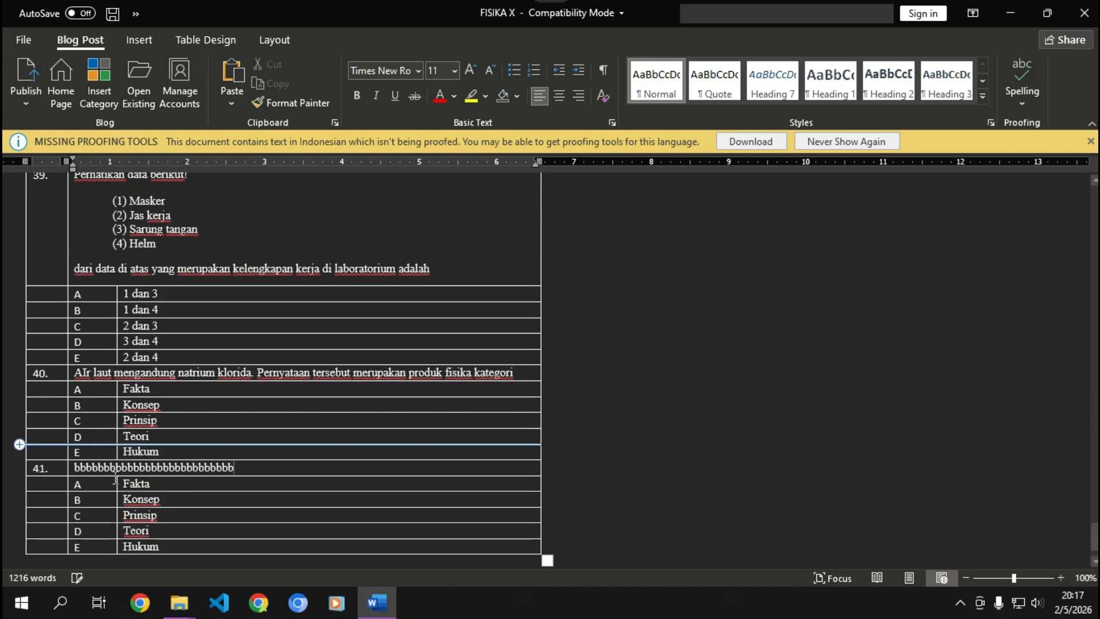
Set question 41's option A to "a" and option B to "bbbb".
drag(172, 547, 156, 488)
text(a)
double_click(166, 499)
text(bbbb)
Clear the answer texts of options C, D and E in question 41, keeping their rows and letters.
double_click(152, 514)
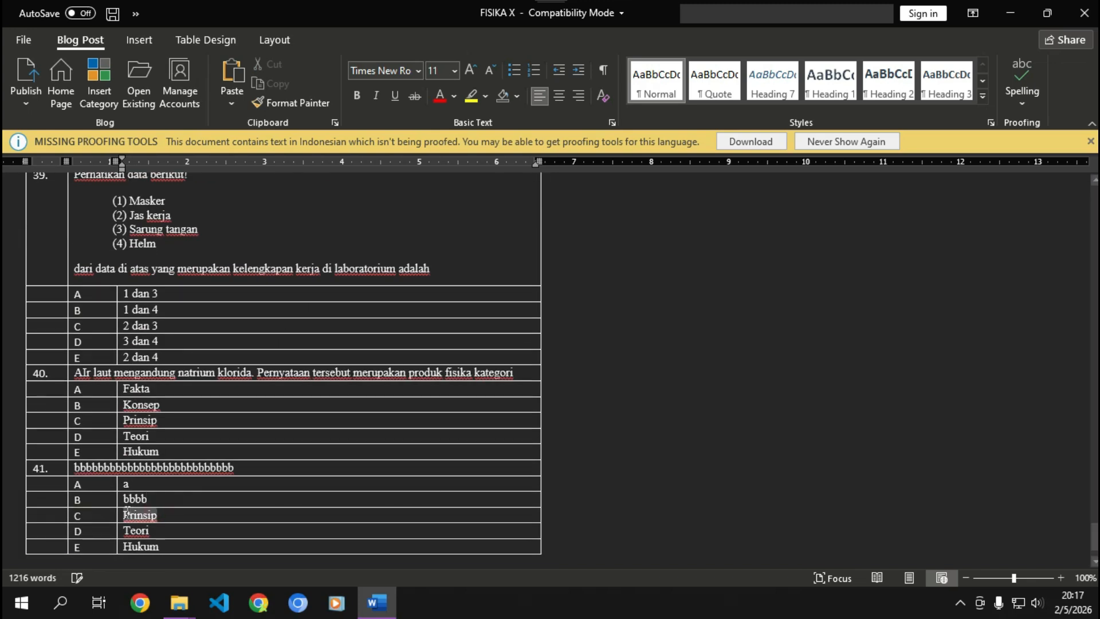
text(\)
key(BackSpace)
scroll(210, 518, down, 2)
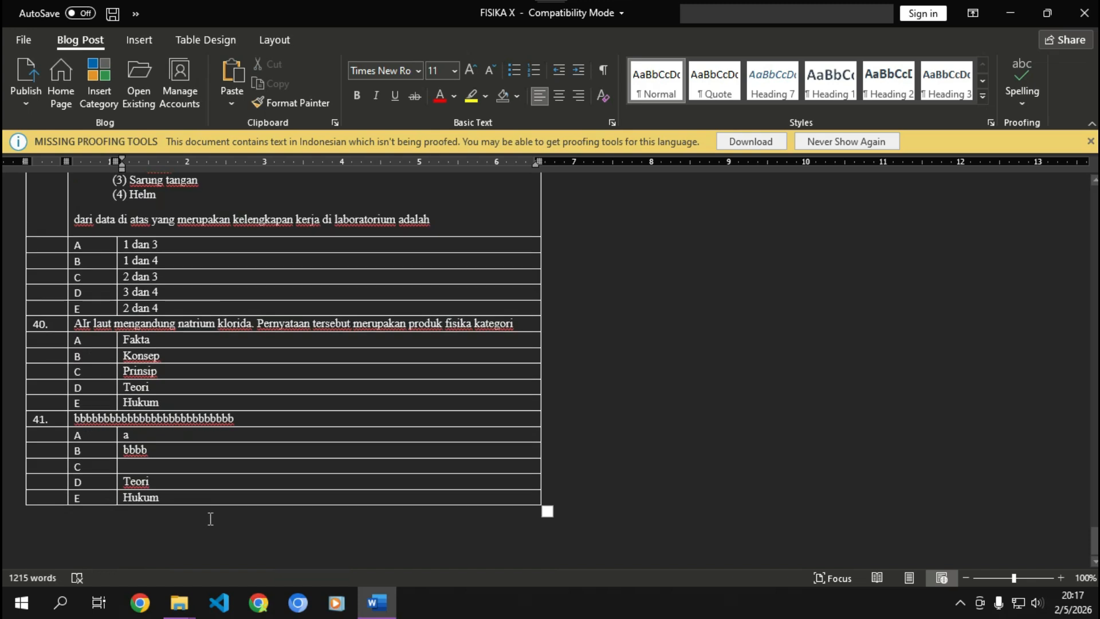
click(175, 482)
key(BackSpace)
key(BackSpace)
key(BackSpace)
key(BackSpace)
key(BackSpace)
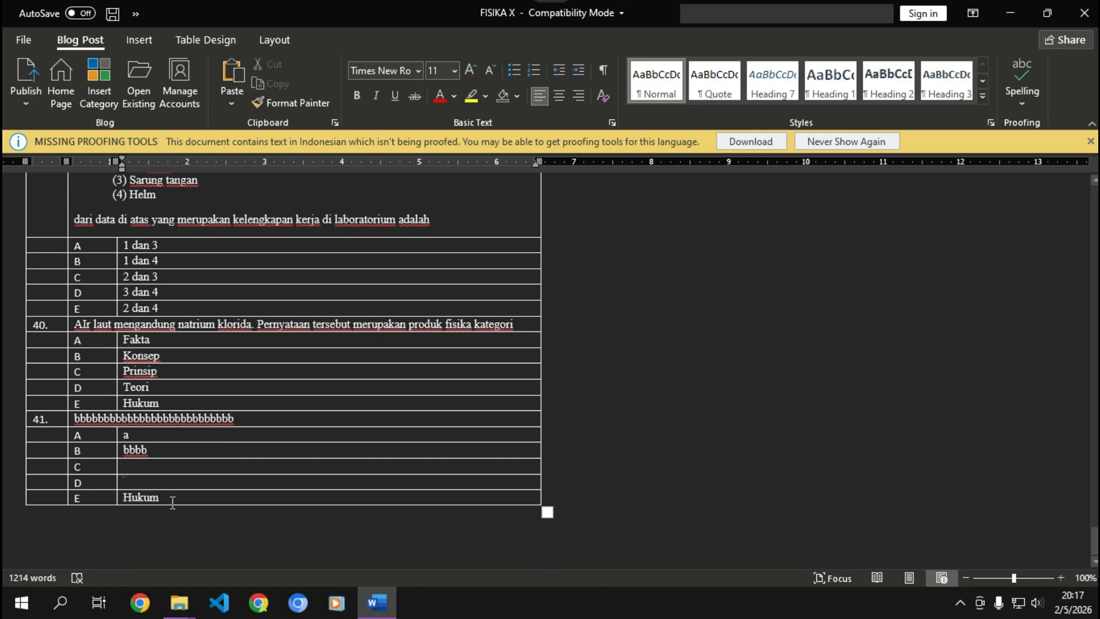
key(BackSpace)
key(BackSpace)
key(BackSpace)
key(BackSpace)
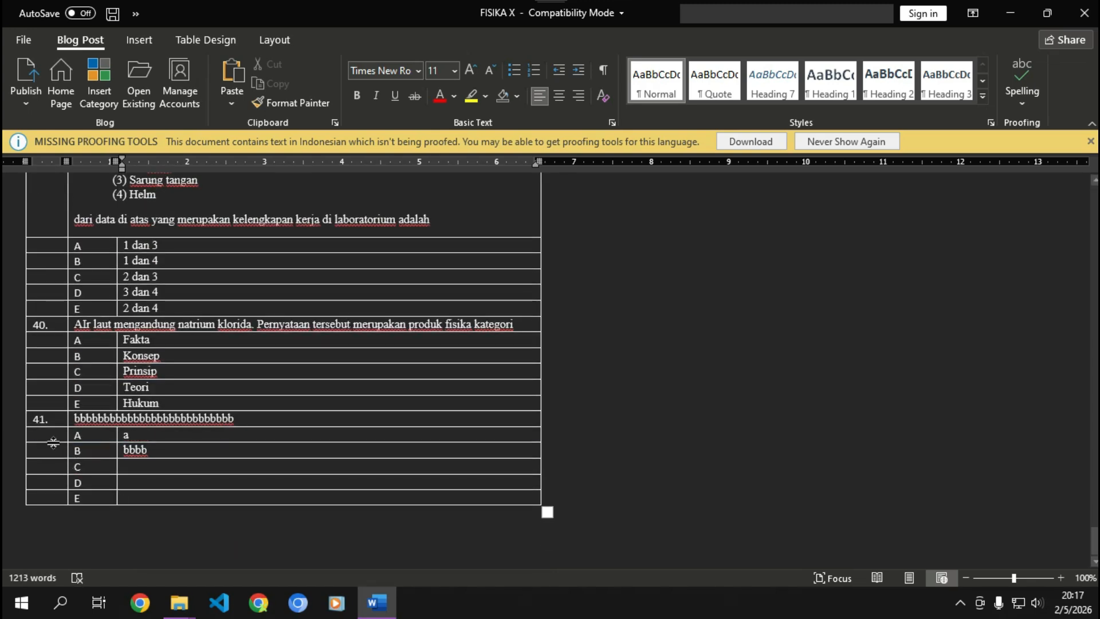
Return from question 41 to the start of the question table and permanently dismiss the missing proofing tools notice.
click(42, 497)
click(83, 497)
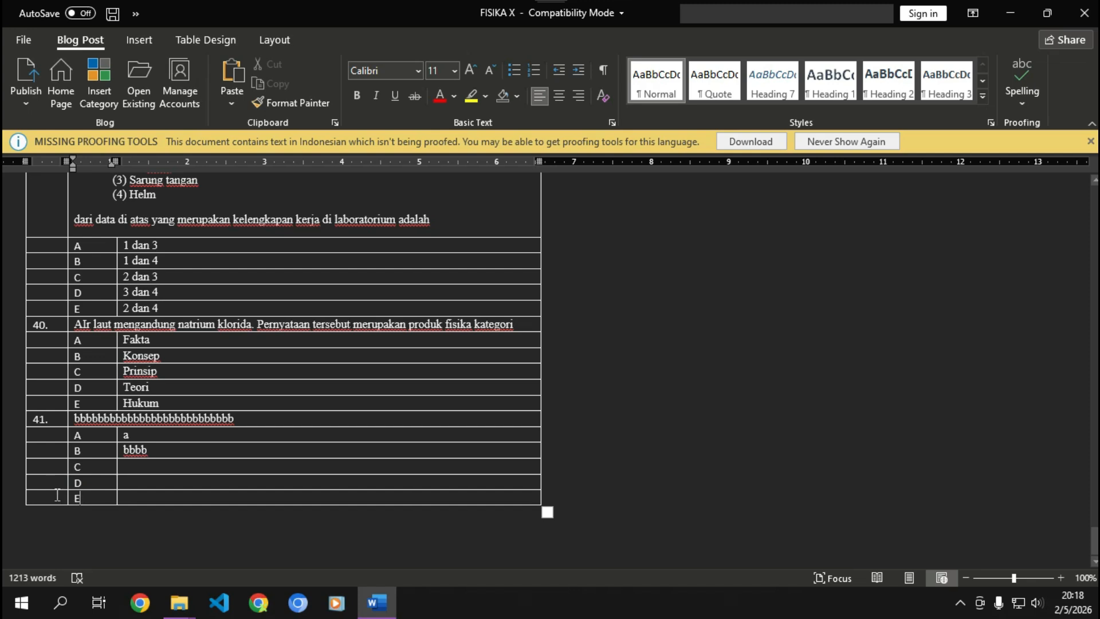
scroll(285, 489, up, 20)
scroll(285, 489, up, 20)
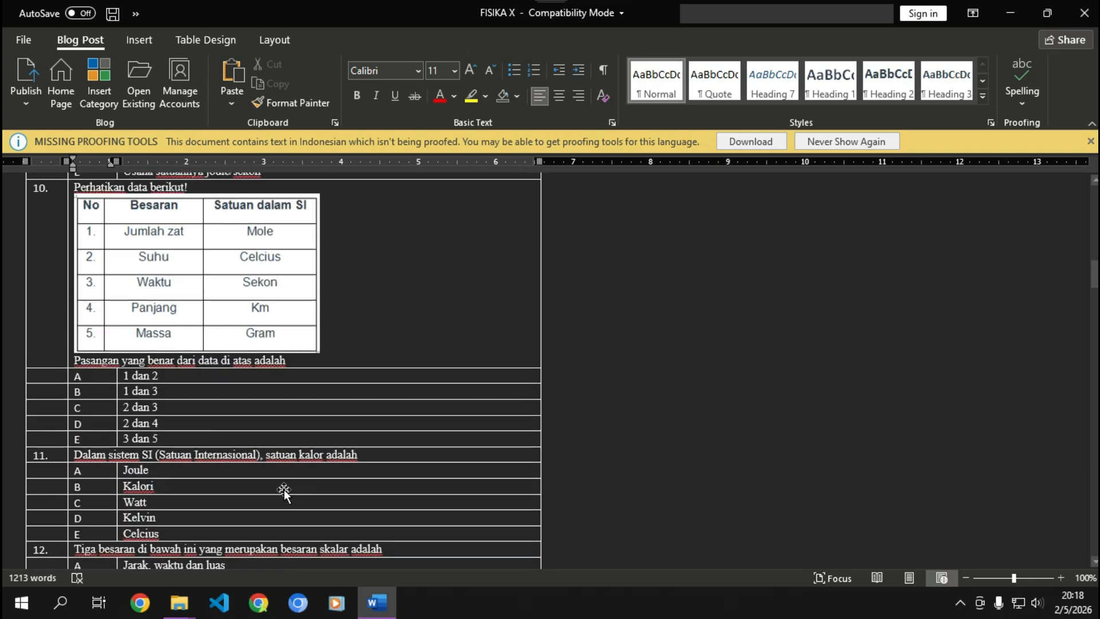
scroll(284, 490, up, 20)
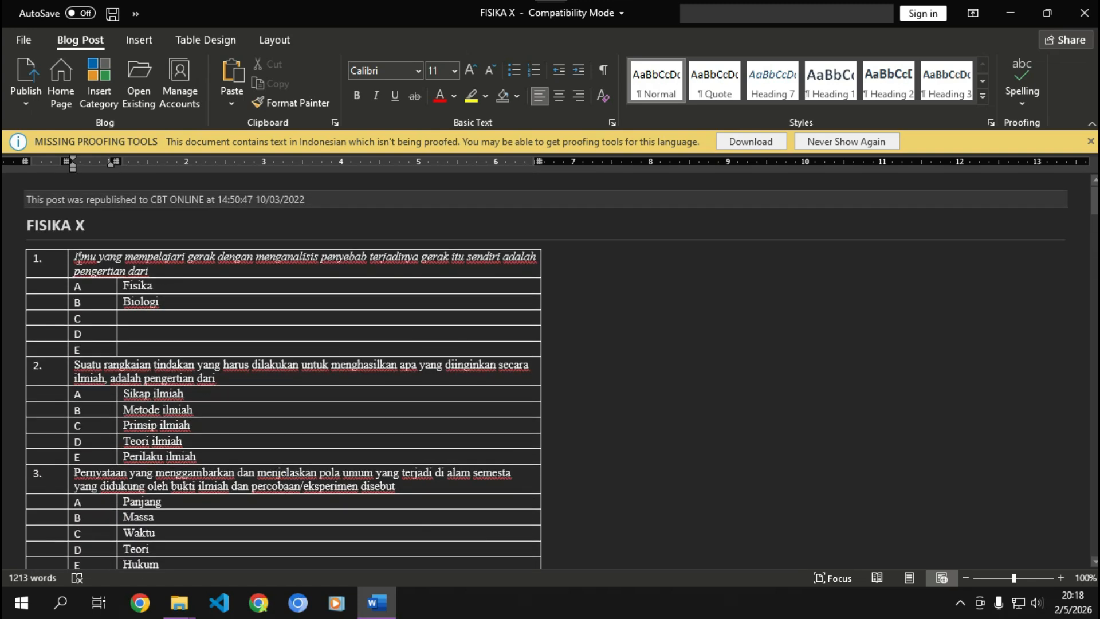
click(847, 141)
Review the layout of questions 1 to 15, including the picture in question 10 and the numbered list in question 13.
scroll(1063, 379, down, 8)
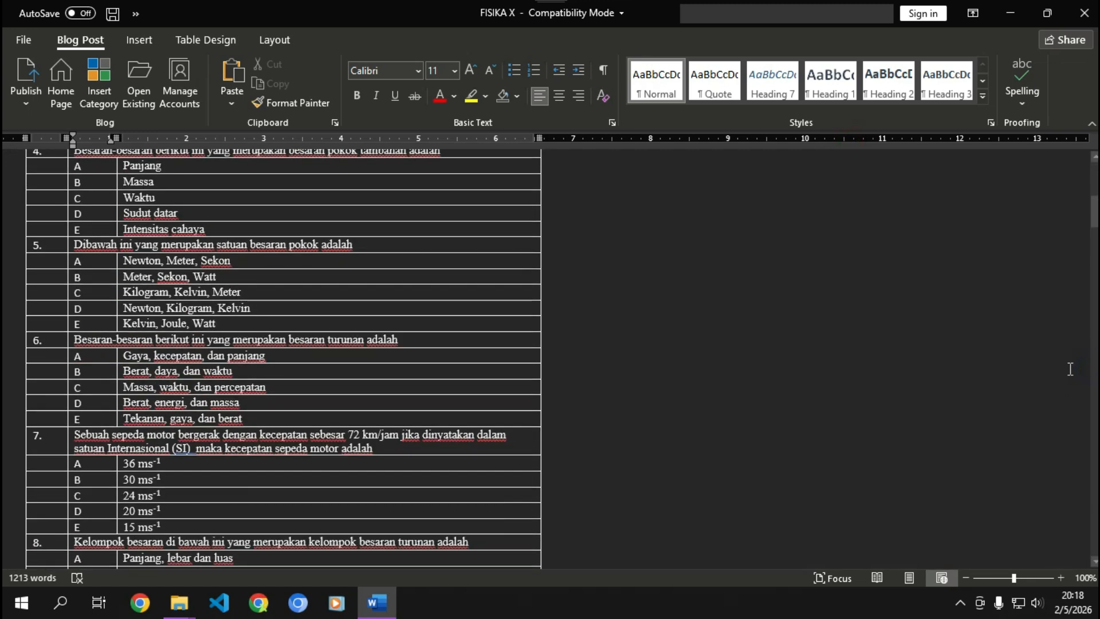
scroll(1069, 369, up, 5)
scroll(588, 271, up, 3)
click(453, 286)
scroll(453, 281, down, 18)
scroll(451, 276, down, 10)
scroll(441, 278, up, 9)
scroll(344, 315, down, 2)
scroll(301, 336, down, 1)
click(192, 362)
click(729, 330)
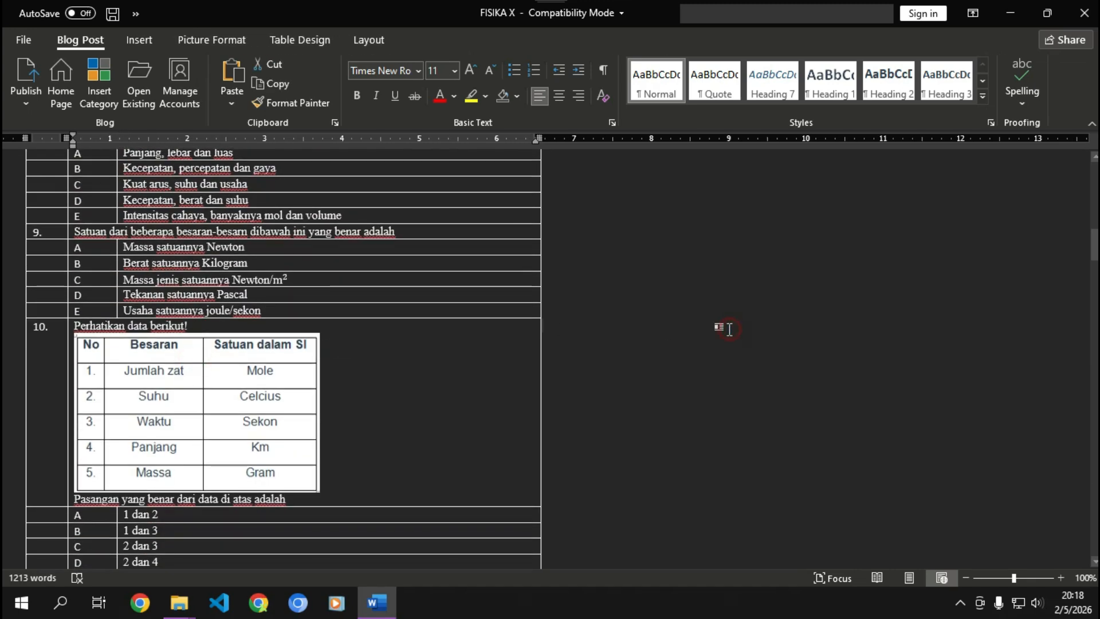
scroll(267, 372, down, 5)
scroll(267, 371, up, 10)
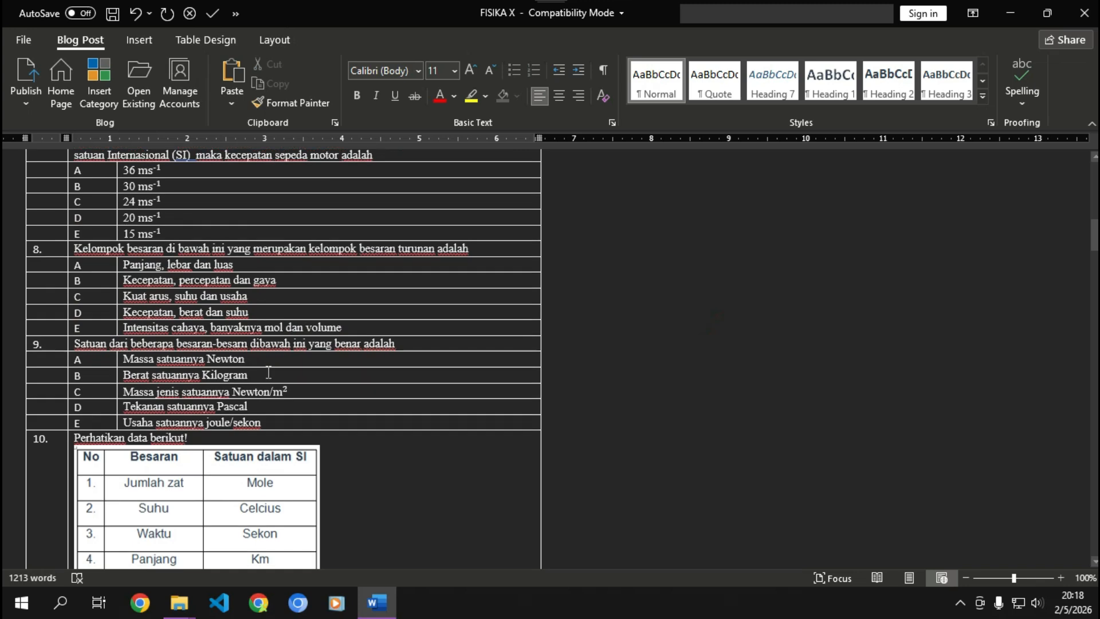
scroll(267, 371, down, 10)
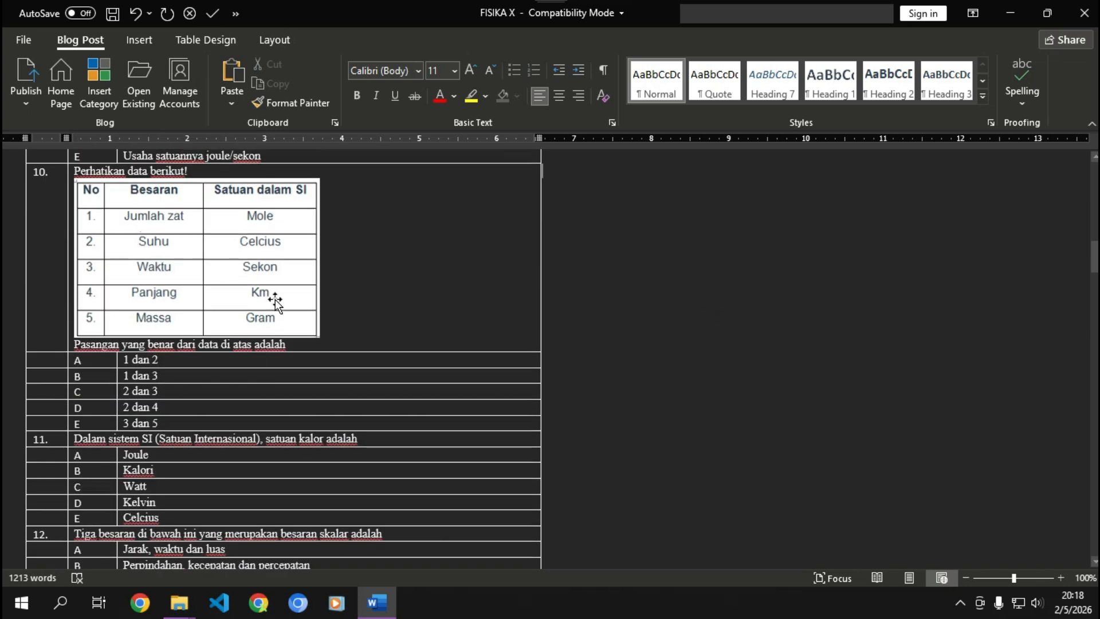
scroll(265, 303, down, 13)
scroll(265, 303, down, 12)
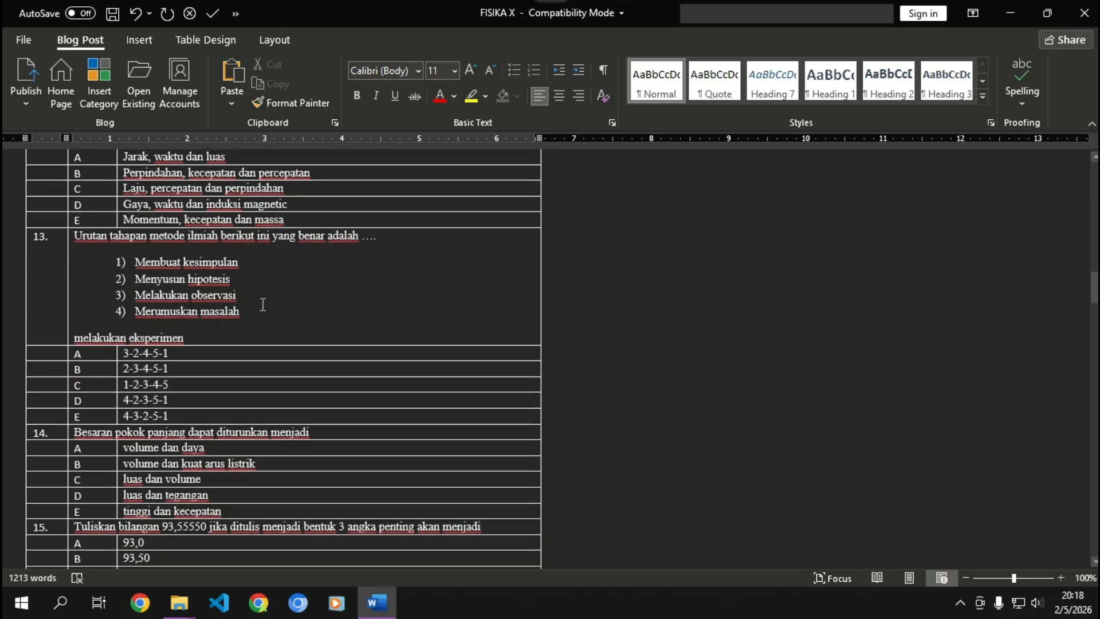
scroll(263, 304, up, 20)
scroll(263, 304, up, 6)
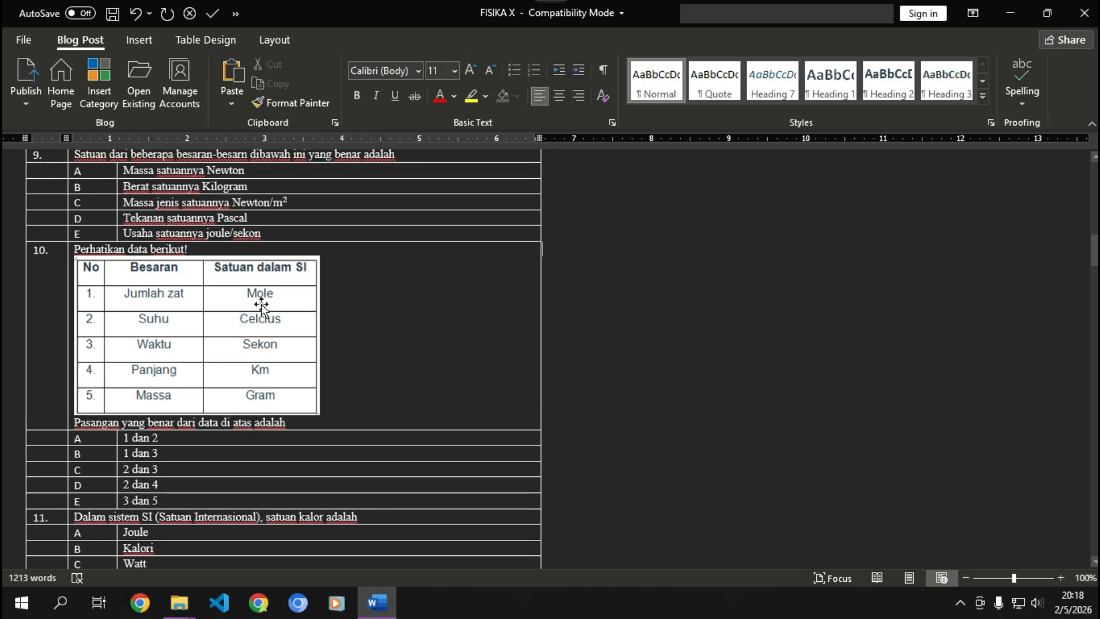
scroll(526, 304, up, 9)
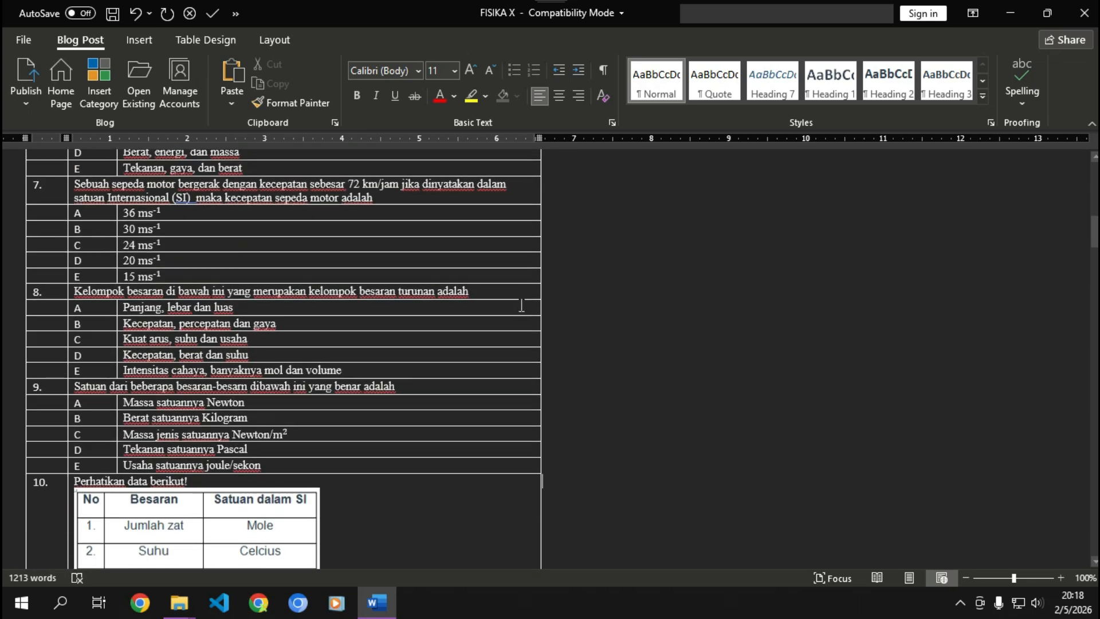
scroll(305, 355, down, 2)
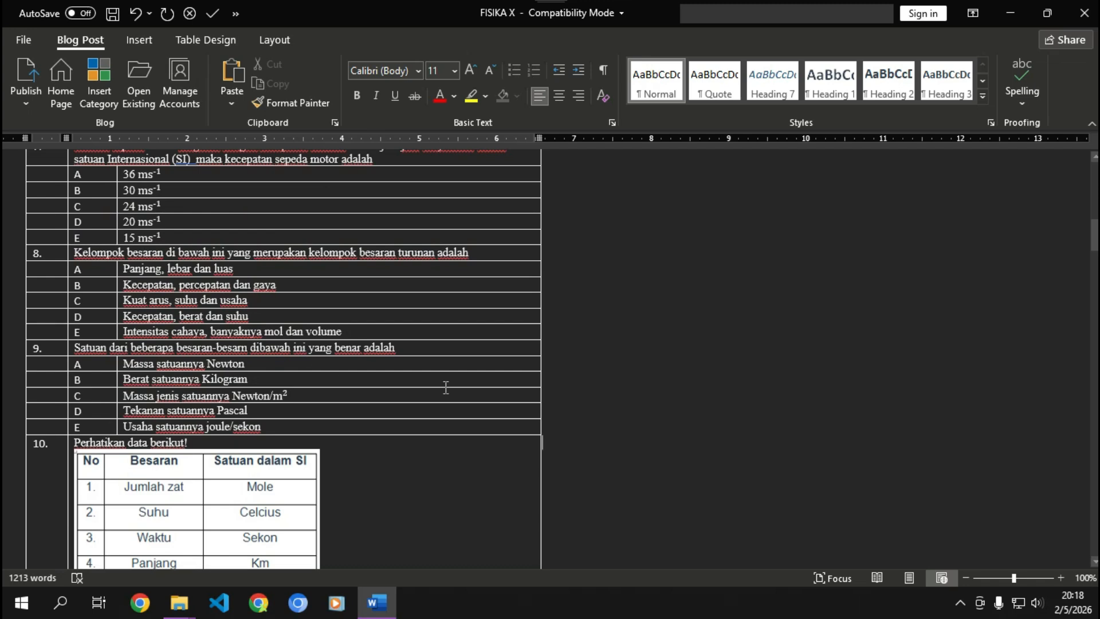
scroll(436, 395, down, 2)
scroll(295, 458, up, 20)
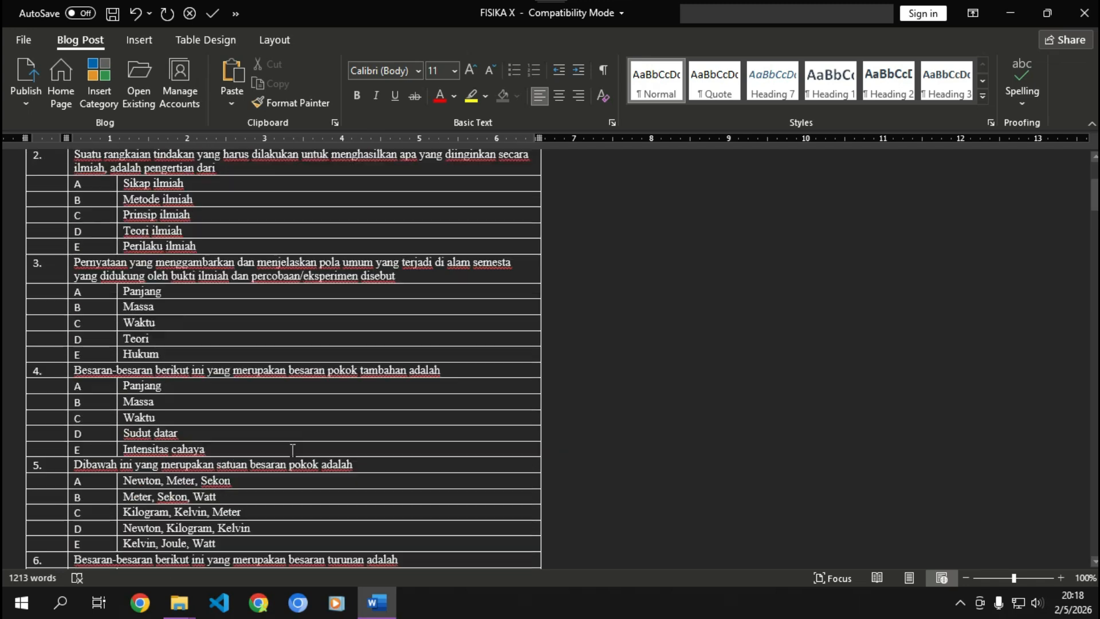
scroll(293, 450, up, 7)
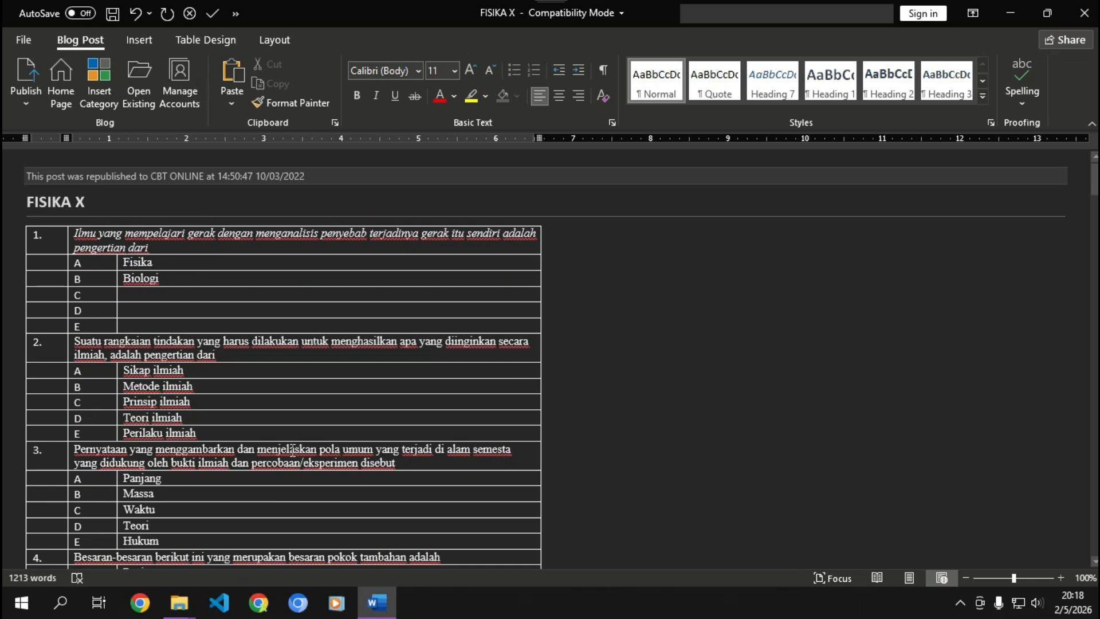
Open the FISIKA X Excel workbook from the desktop and maximize its window.
click(1098, 610)
click(228, 247)
double_click(228, 245)
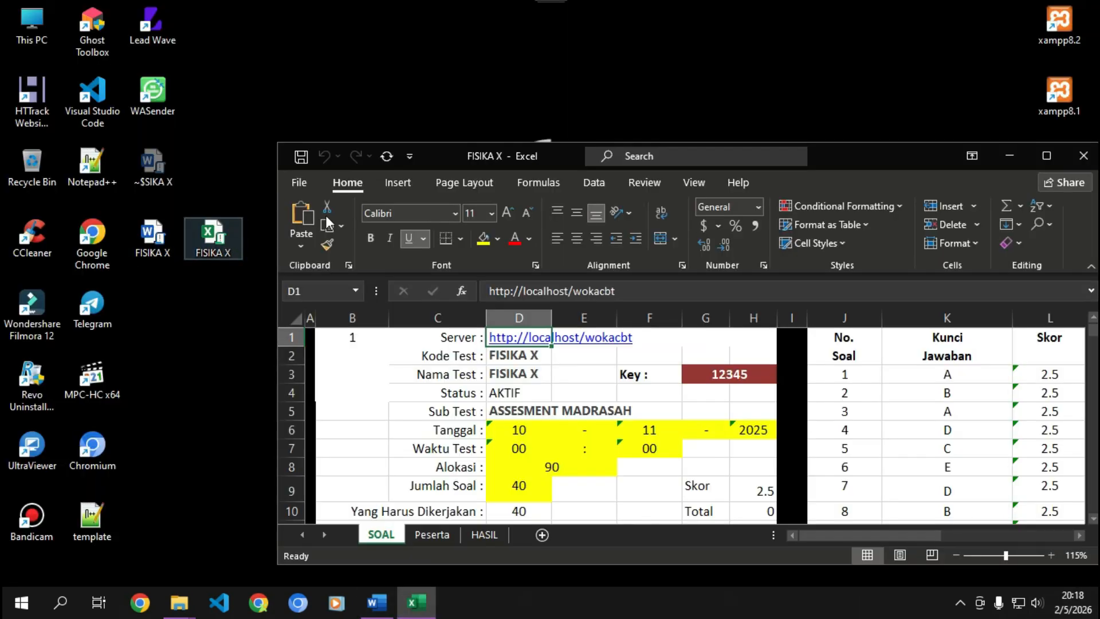
click(1046, 156)
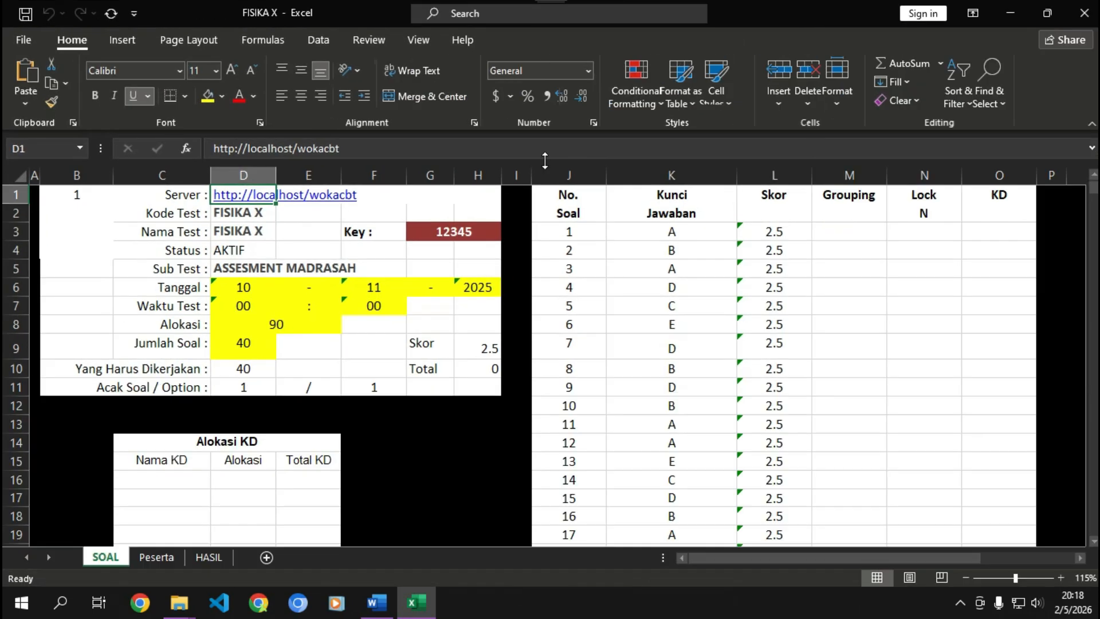
Set the answer key to A for question 1 and C for question 2 on the SOAL sheet.
click(679, 235)
scroll(678, 235, down, 3)
scroll(679, 235, up, 3)
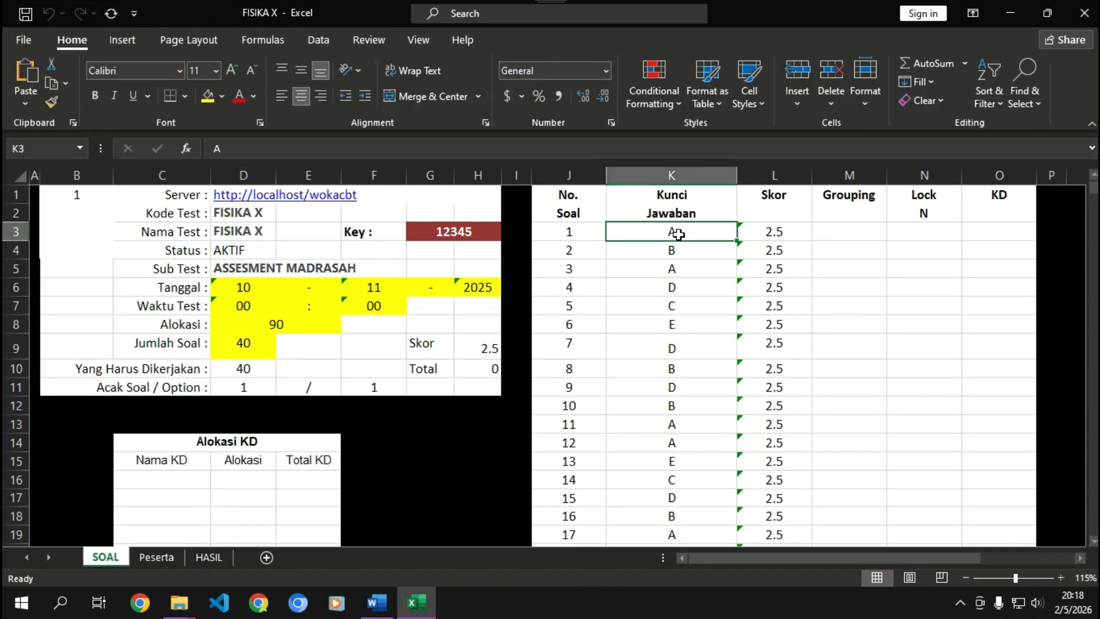
key(Down)
key(Down)
key(Down)
click(657, 236)
text(A)
key(Return)
text(C)
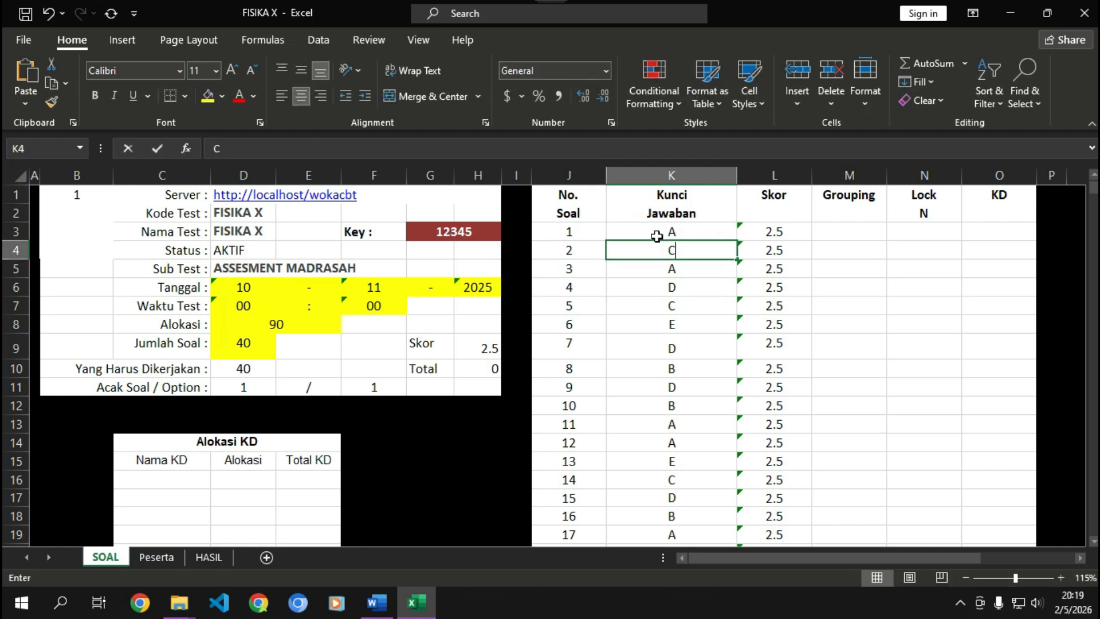
key(Return)
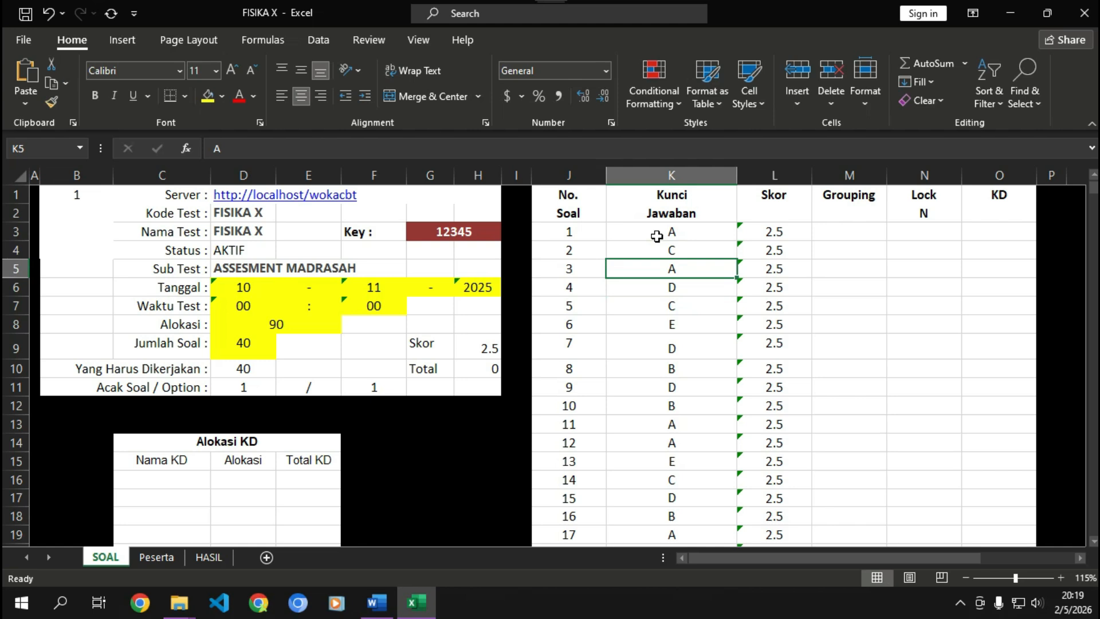
Set the score to 1 for question 1 and 2 for question 2.
click(773, 226)
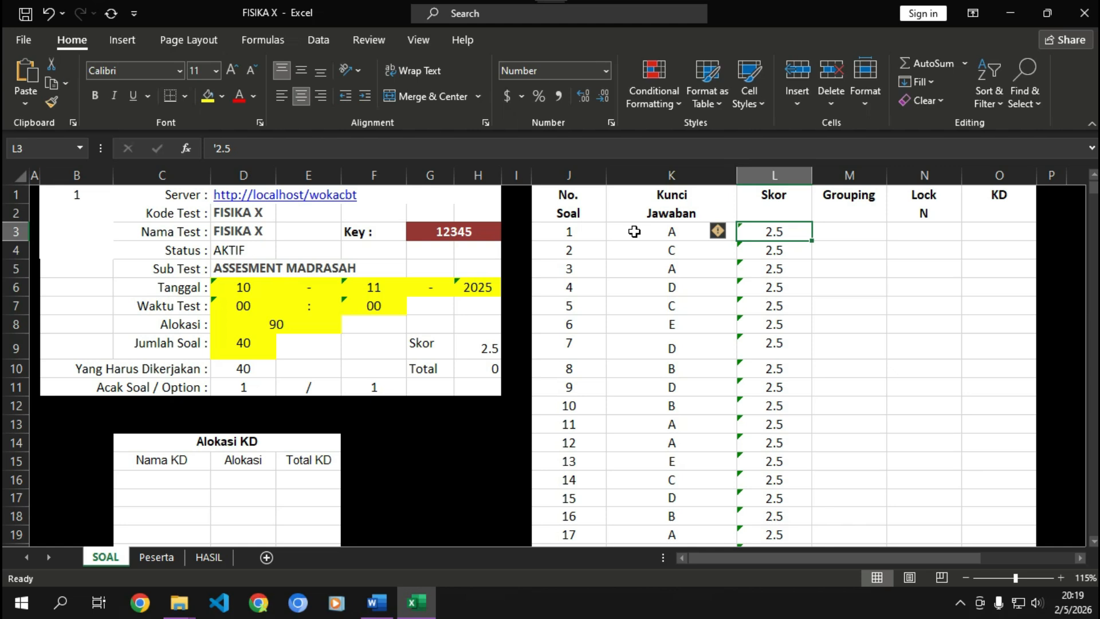
text(1)
key(Return)
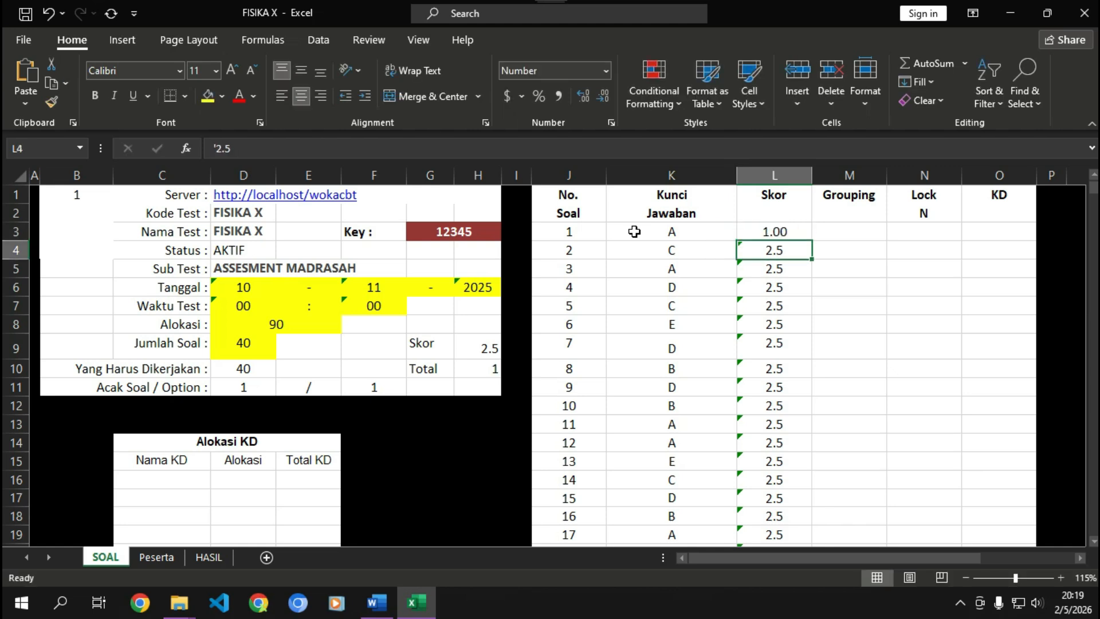
text(2)
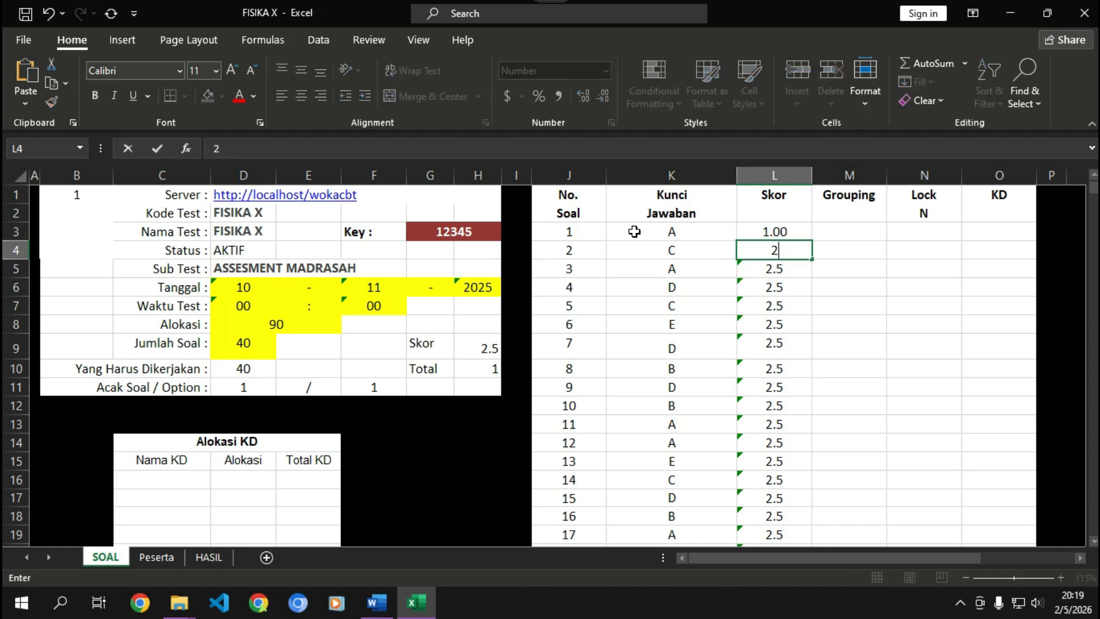
click(774, 304)
Format the scores of questions 1 and 2 to show no decimal places.
click(774, 229)
click(583, 96)
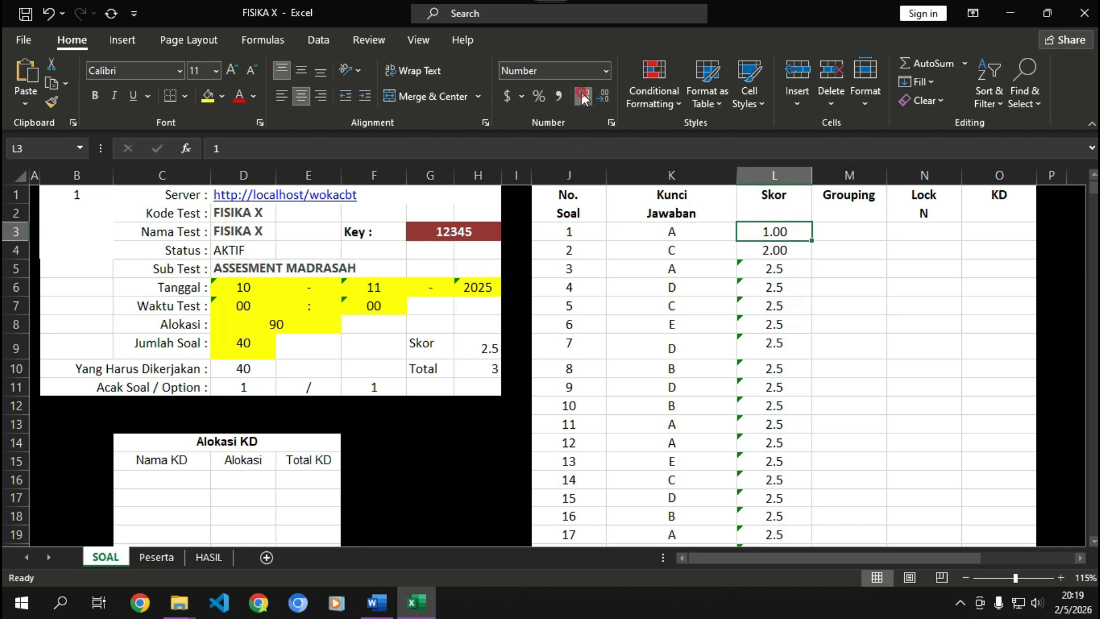
click(603, 96)
click(603, 96)
click(603, 96)
click(774, 250)
click(604, 96)
click(604, 96)
click(820, 367)
Set question 3's score to 5 and format it without decimal places.
click(773, 270)
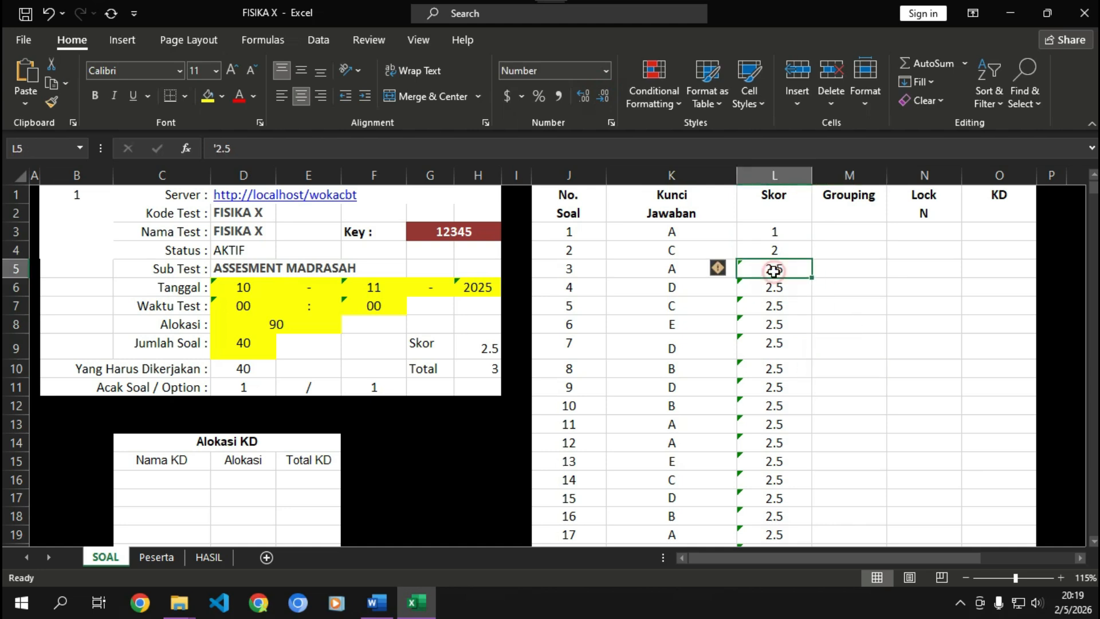
text(5)
key(Return)
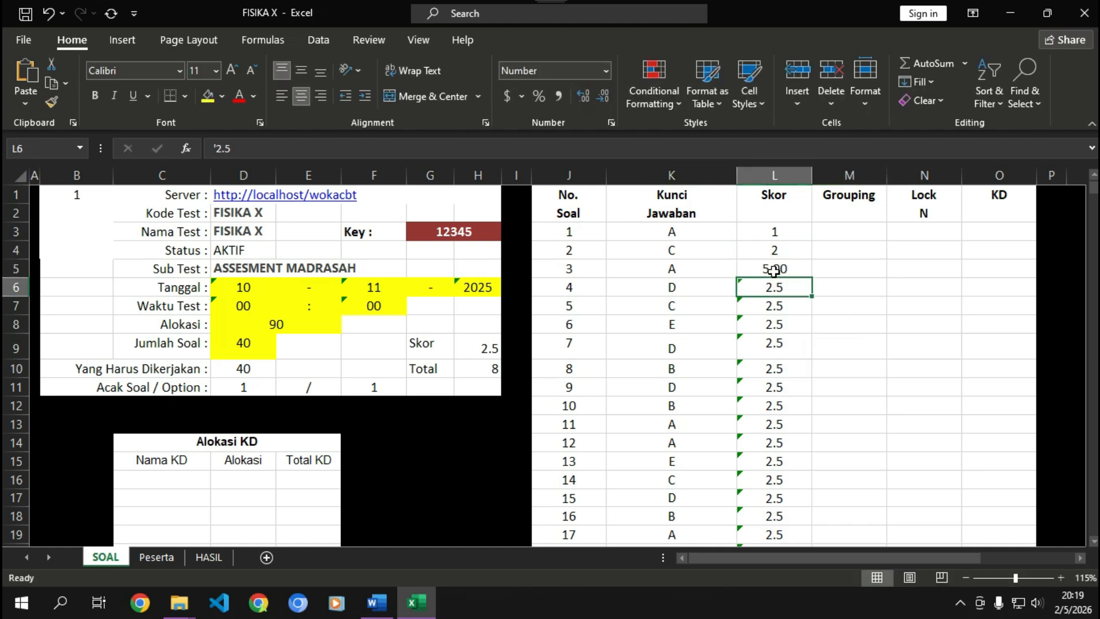
click(773, 270)
click(604, 97)
click(603, 97)
click(777, 407)
Add question number 41 in cell J43, directly below question 40.
scroll(737, 339, down, 5)
scroll(738, 340, up, 5)
scroll(705, 300, down, 11)
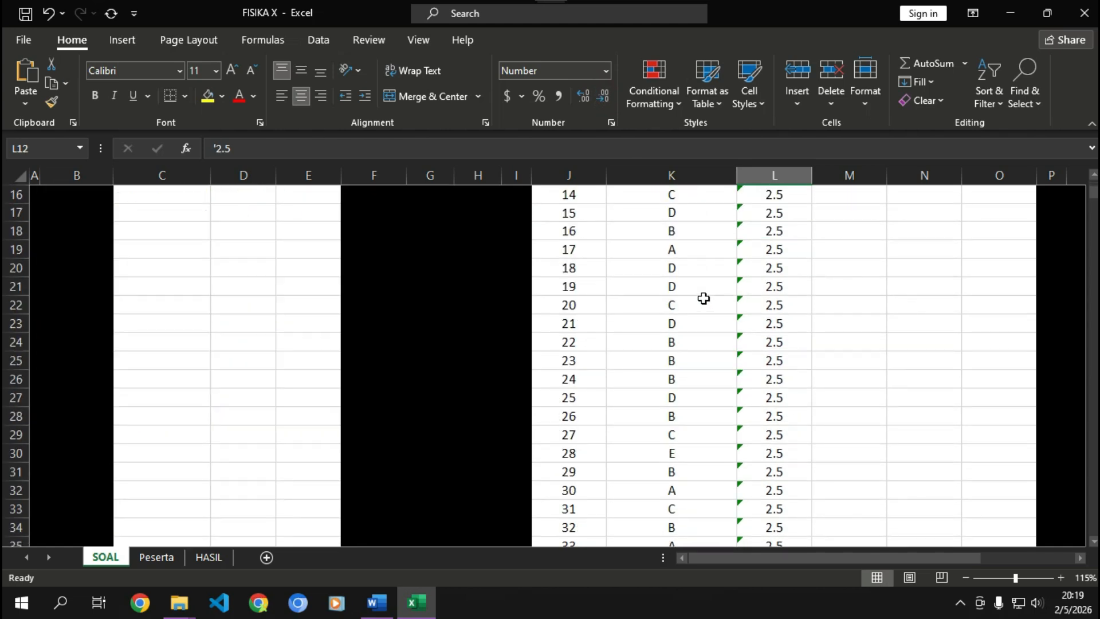
scroll(693, 315, up, 6)
scroll(689, 322, up, 5)
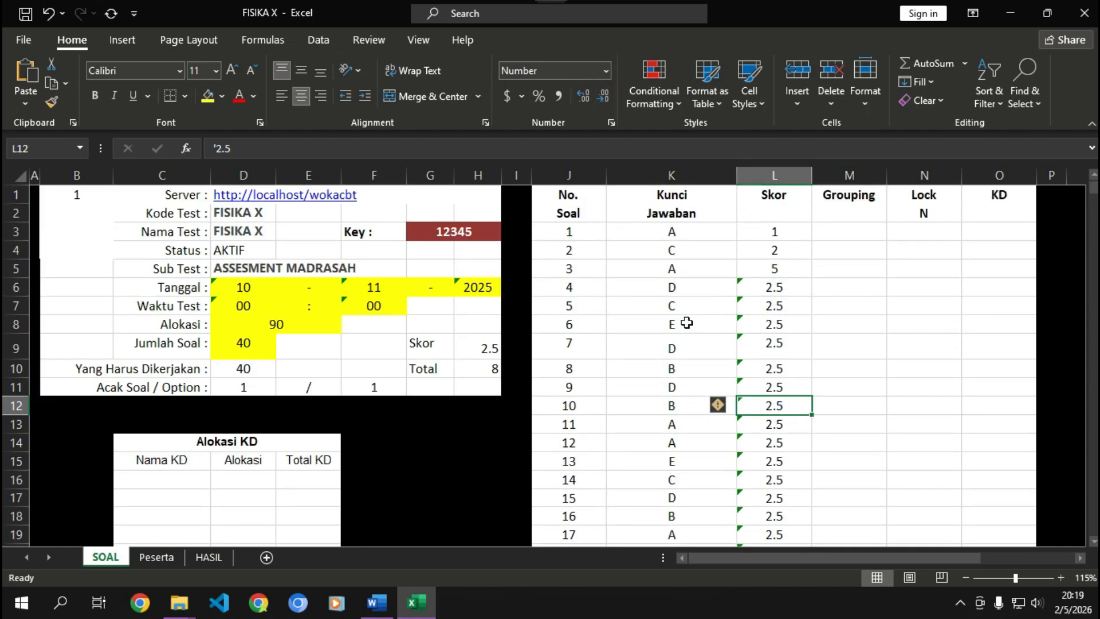
scroll(688, 322, down, 10)
click(567, 418)
text(5)
key(BackSpace)
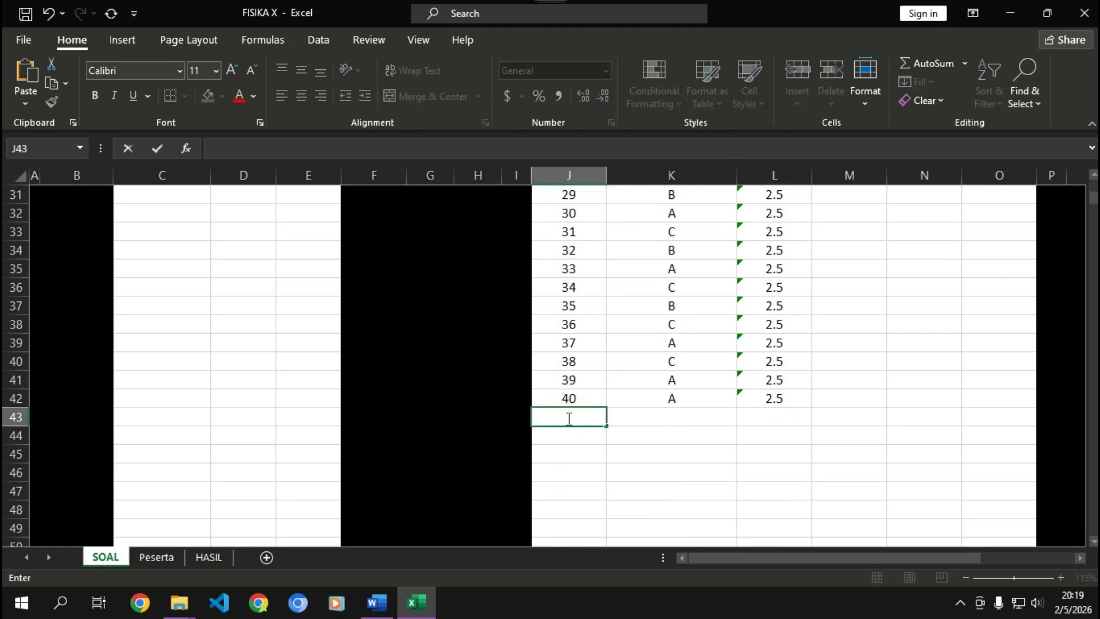
key(Return)
key(Up)
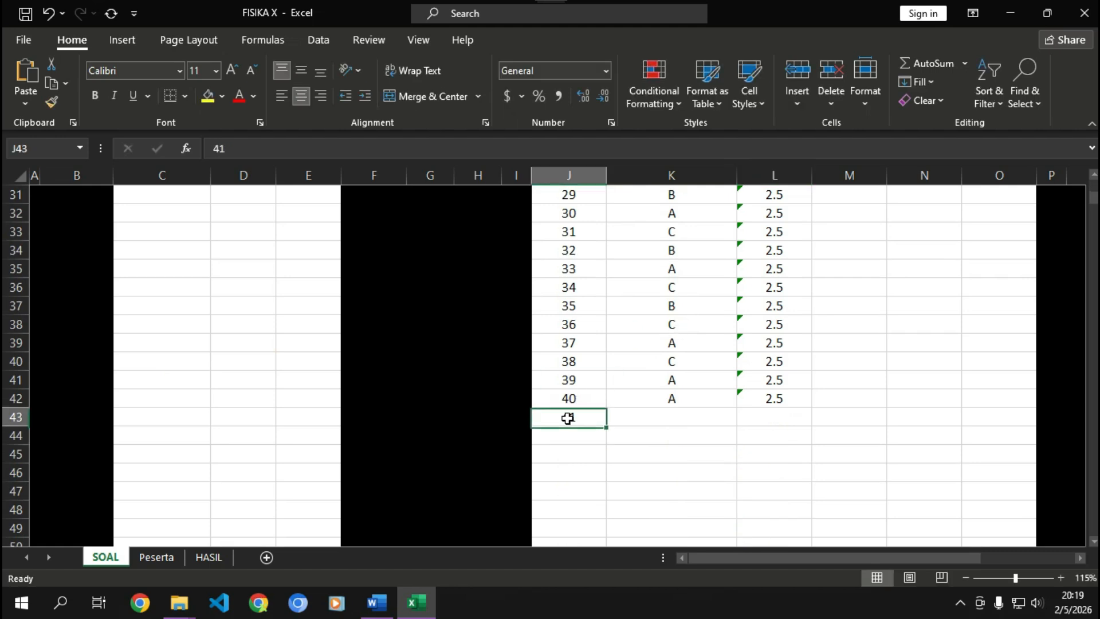
Set question 41's answer key to capital C and its score to 2.
key(Right)
text(c)
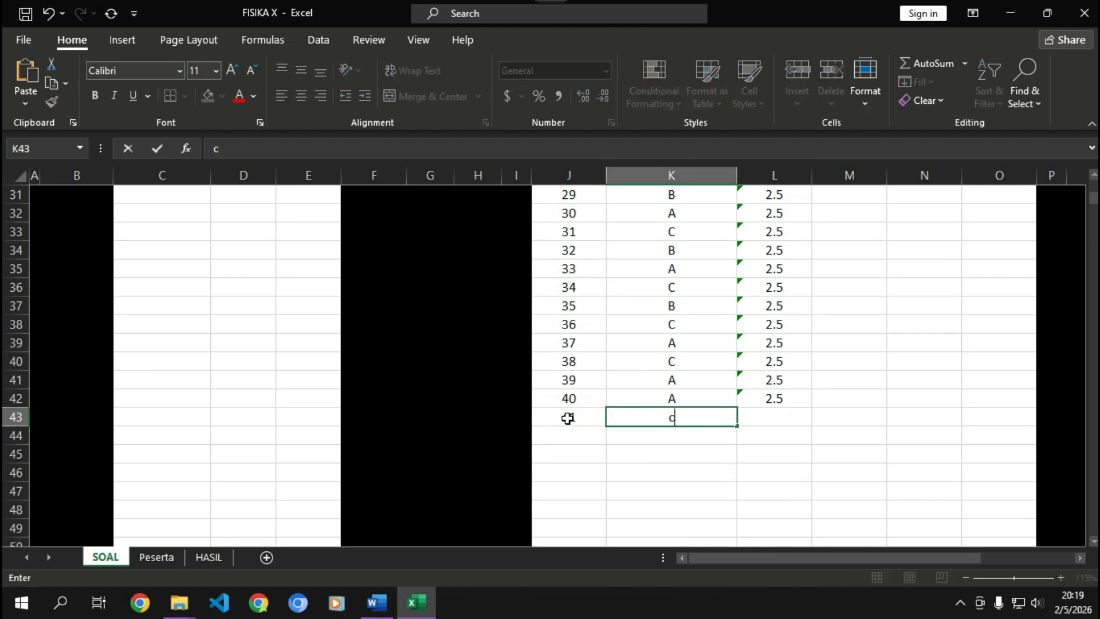
key(BackSpace)
text(C)
key(Tab)
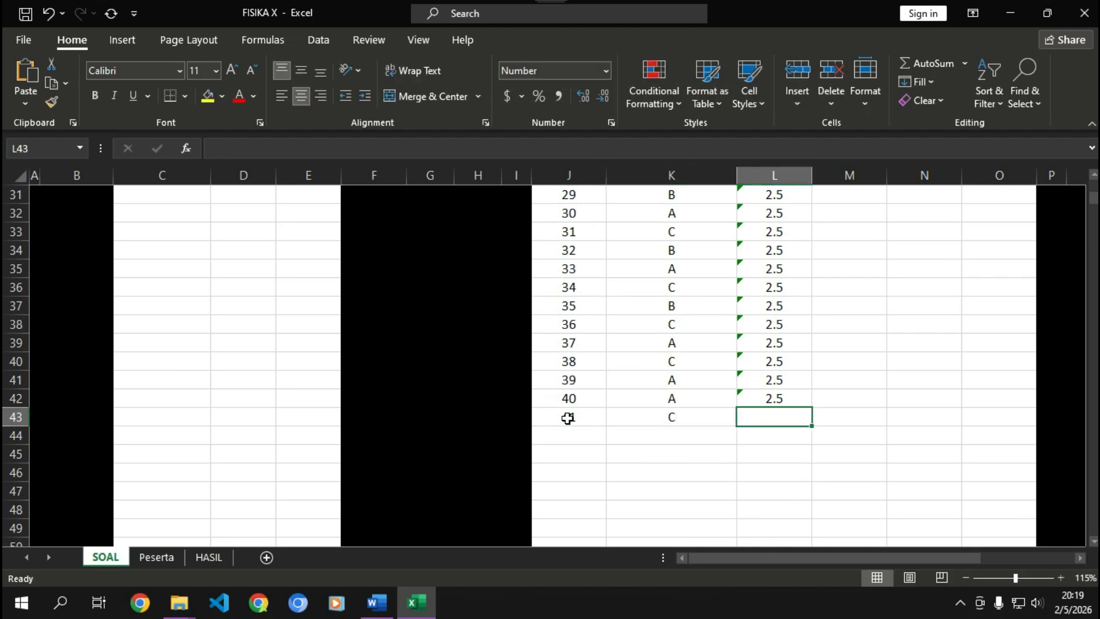
text(2)
key(Return)
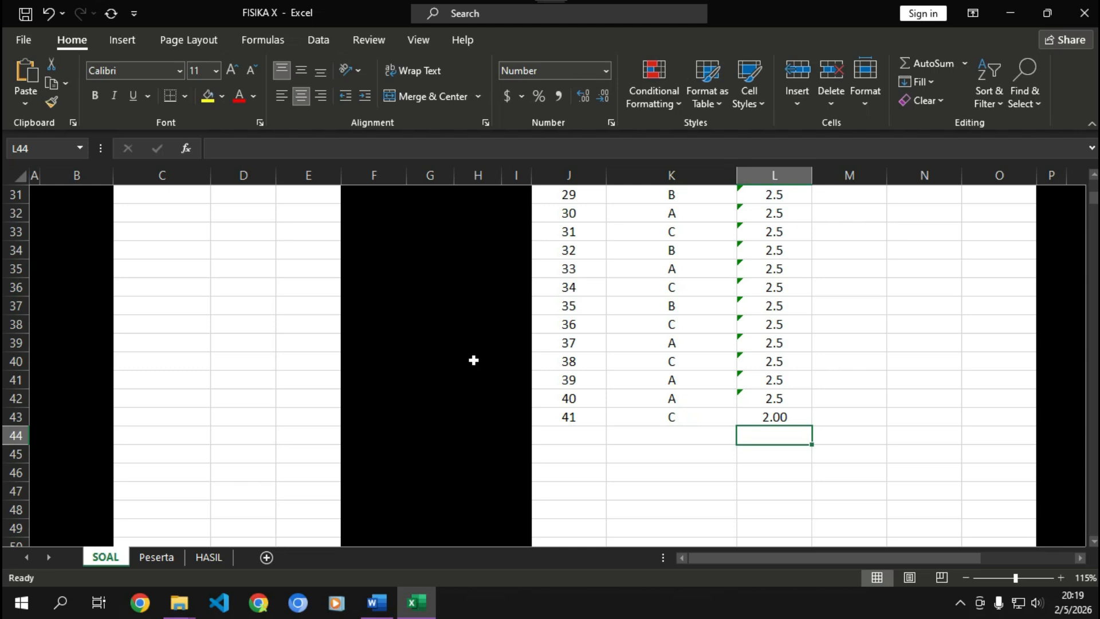
Review the answer keys and scores of questions 1 to 41 on the SOAL sheet.
scroll(609, 346, up, 10)
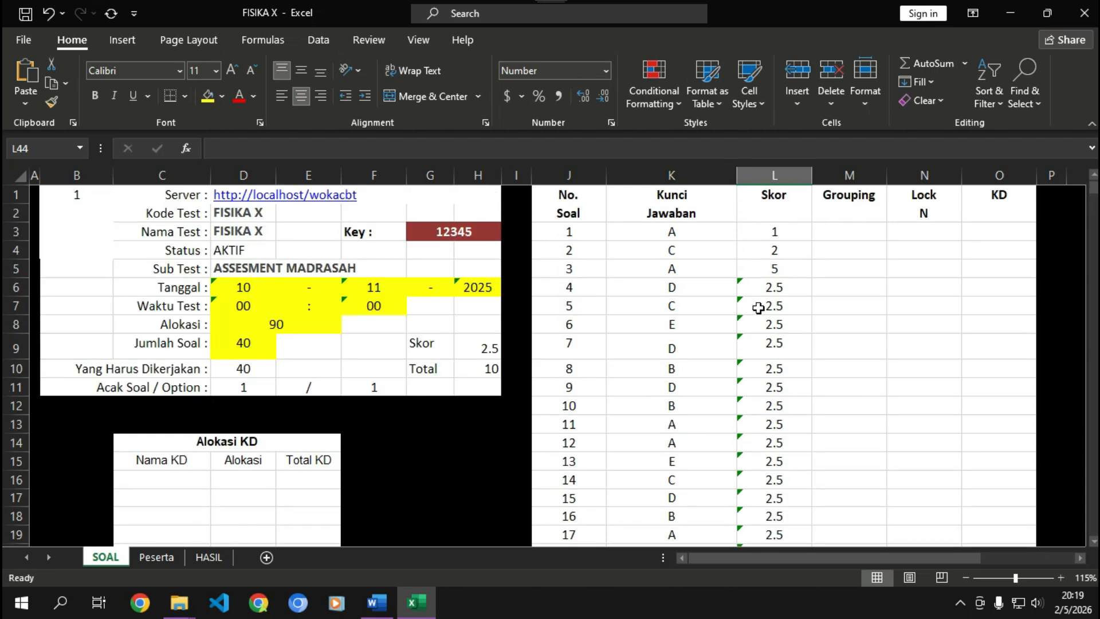
scroll(727, 332, down, 4)
scroll(727, 333, down, 8)
scroll(712, 363, up, 12)
click(690, 240)
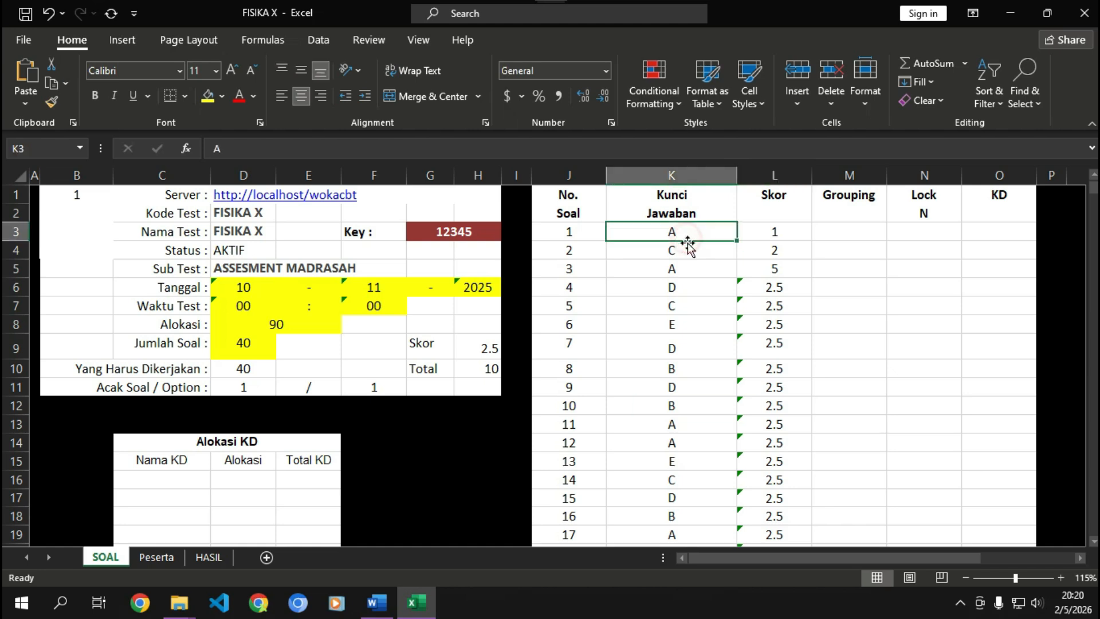
click(683, 250)
click(667, 279)
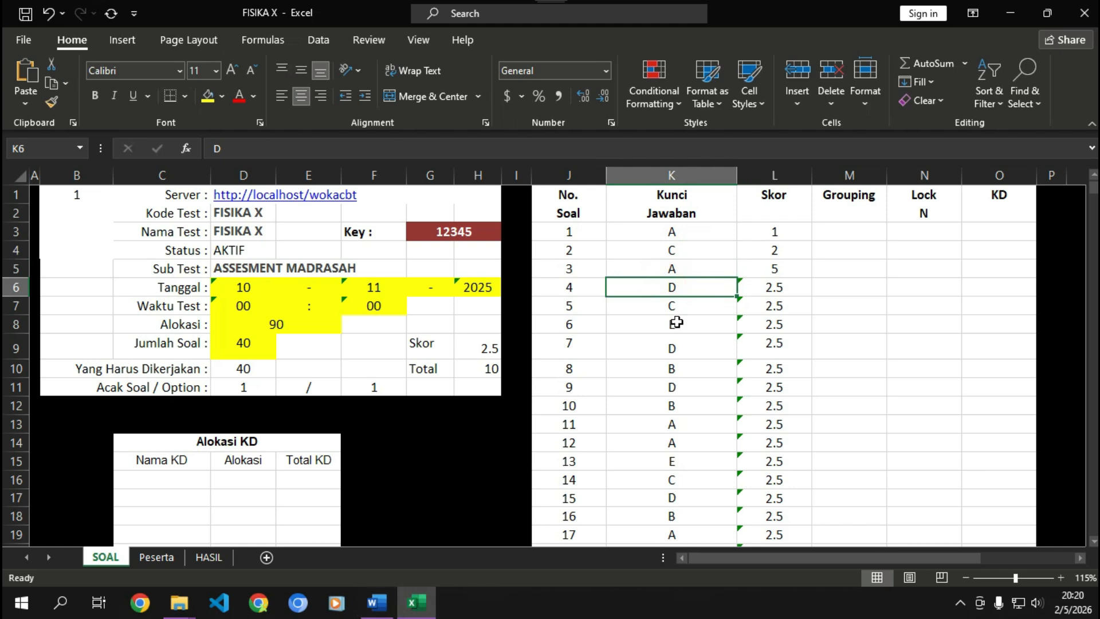
scroll(676, 322, down, 10)
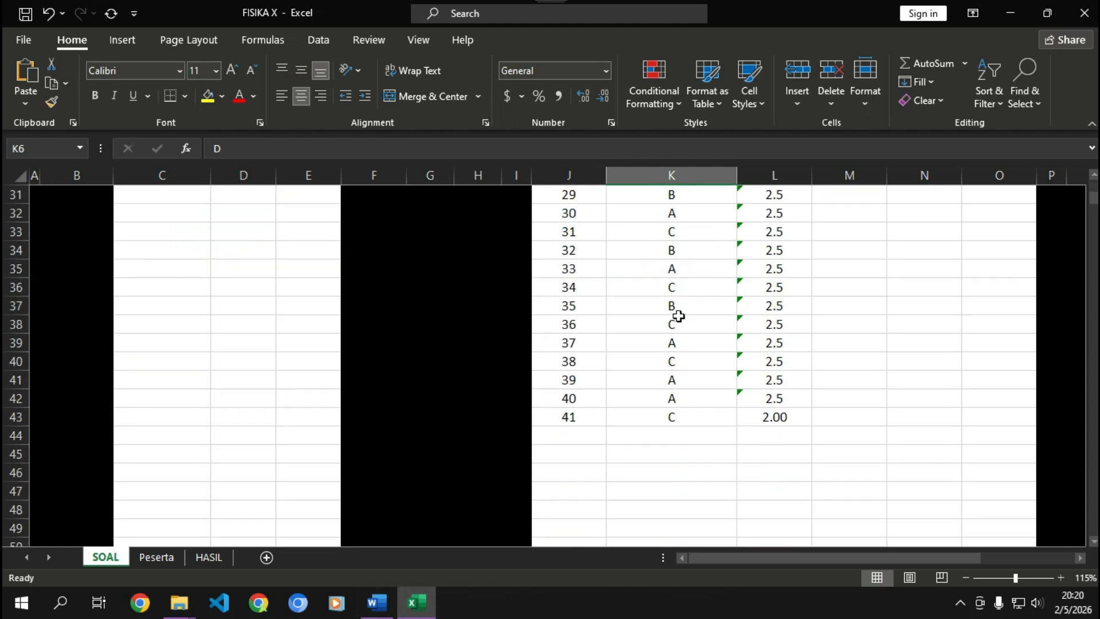
scroll(677, 315, up, 10)
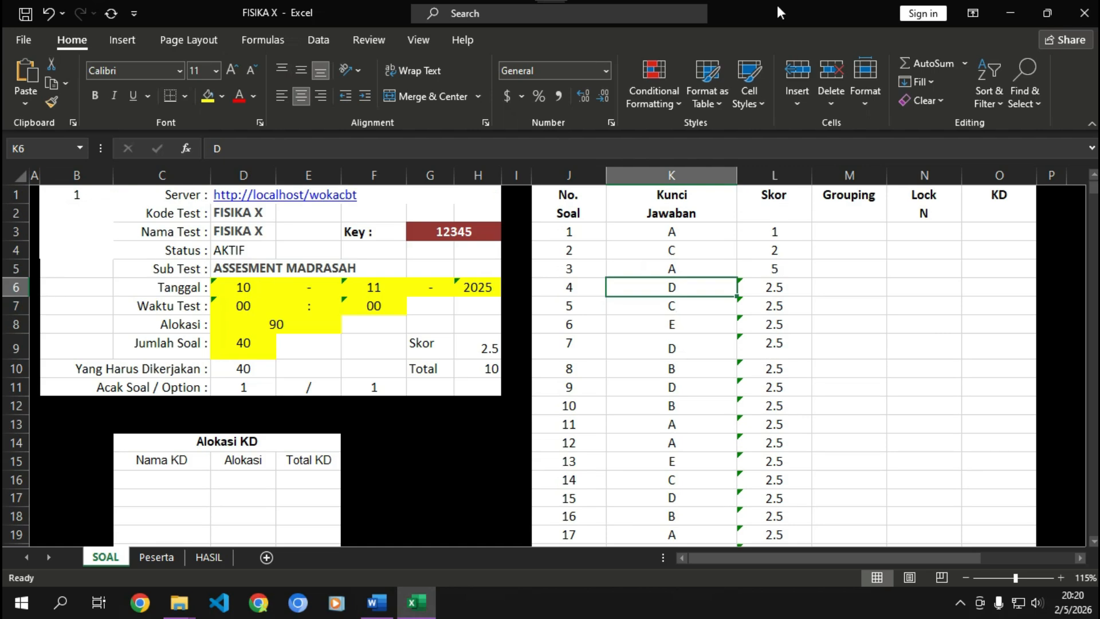
Arrange the Word question document and the Excel workbook side by side, with the answer key and score columns in view.
click(377, 602)
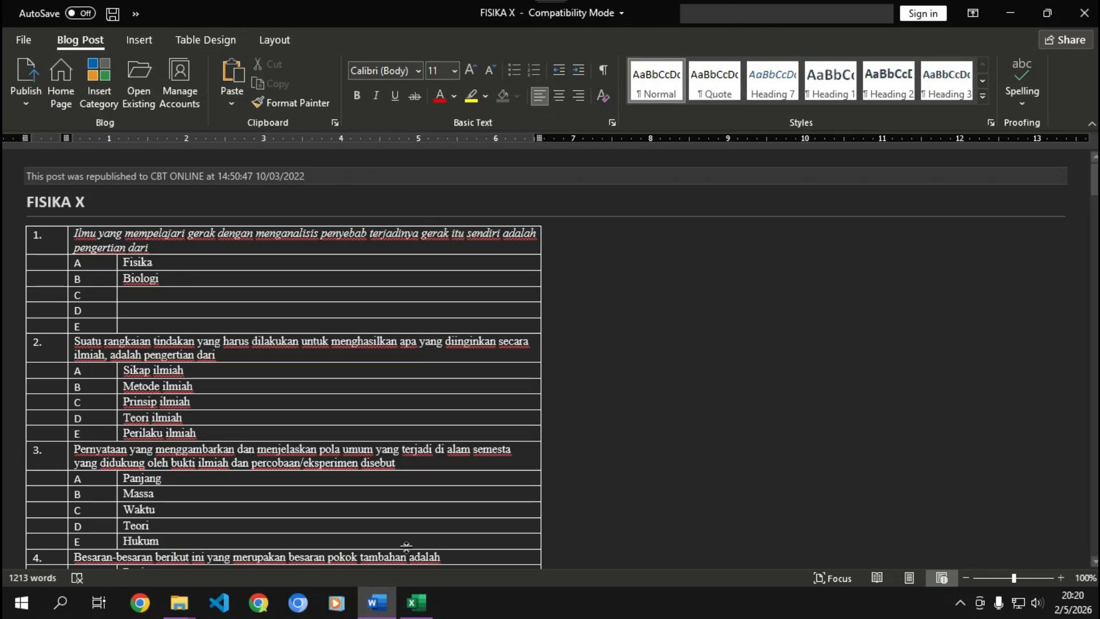
drag(657, 16, 0, 309)
click(669, 244)
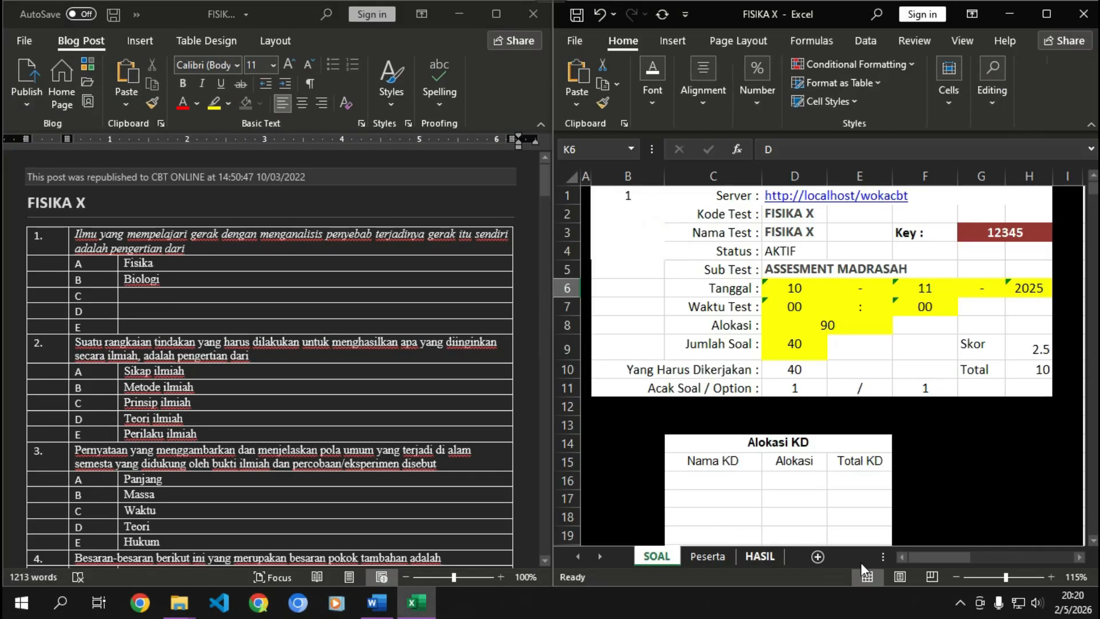
drag(938, 560, 1093, 542)
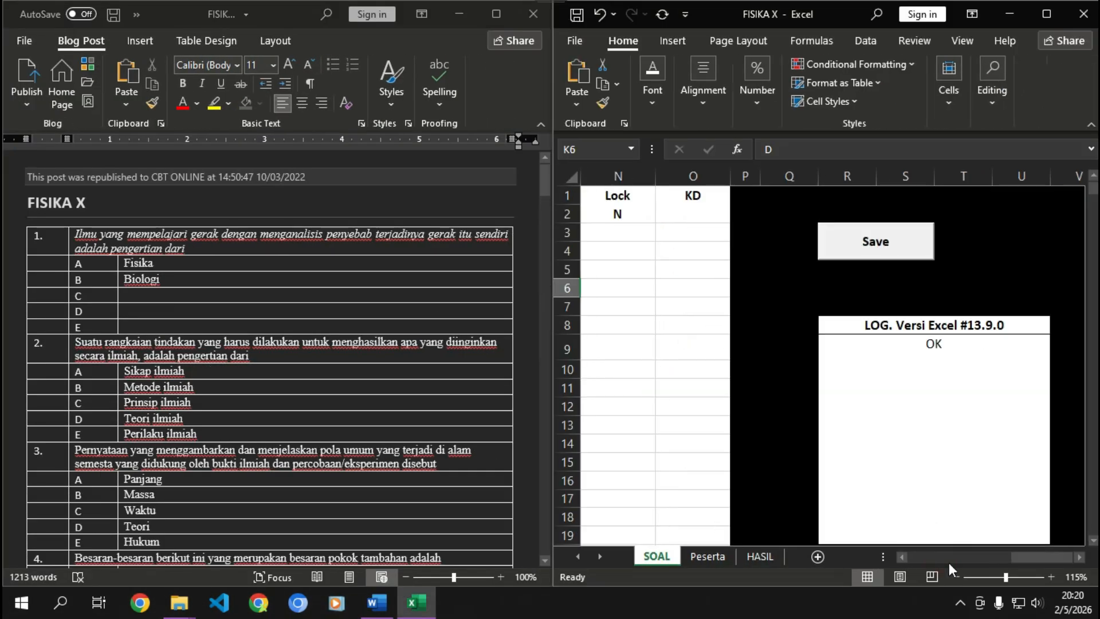
click(978, 559)
mouse_move(1003, 559)
mouse_down()
mouse_move(985, 556)
mouse_move(1004, 551)
mouse_up()
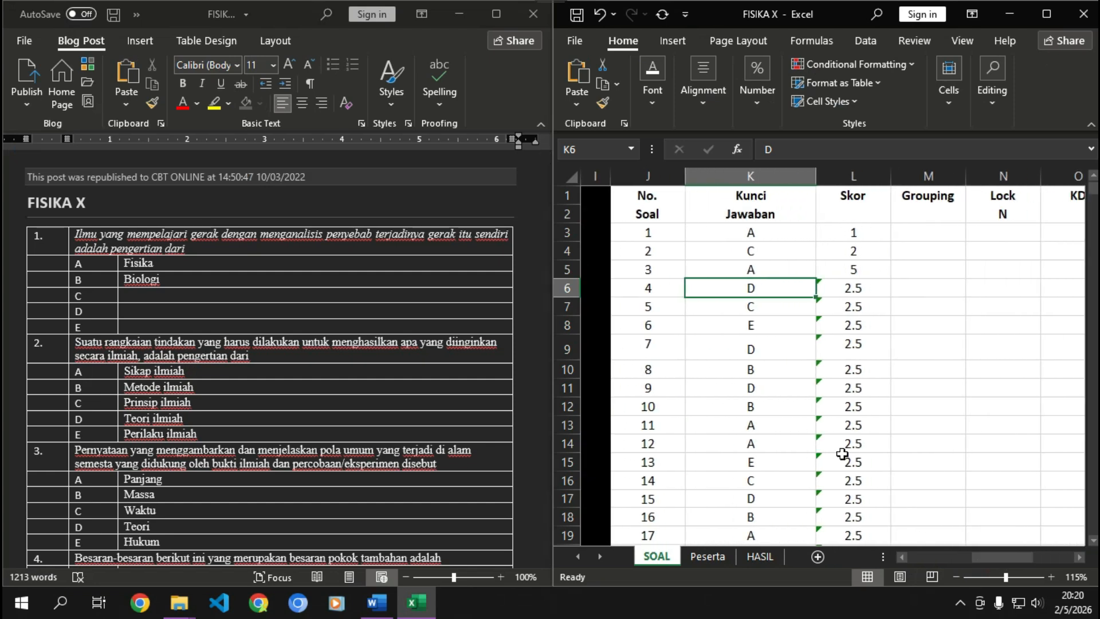